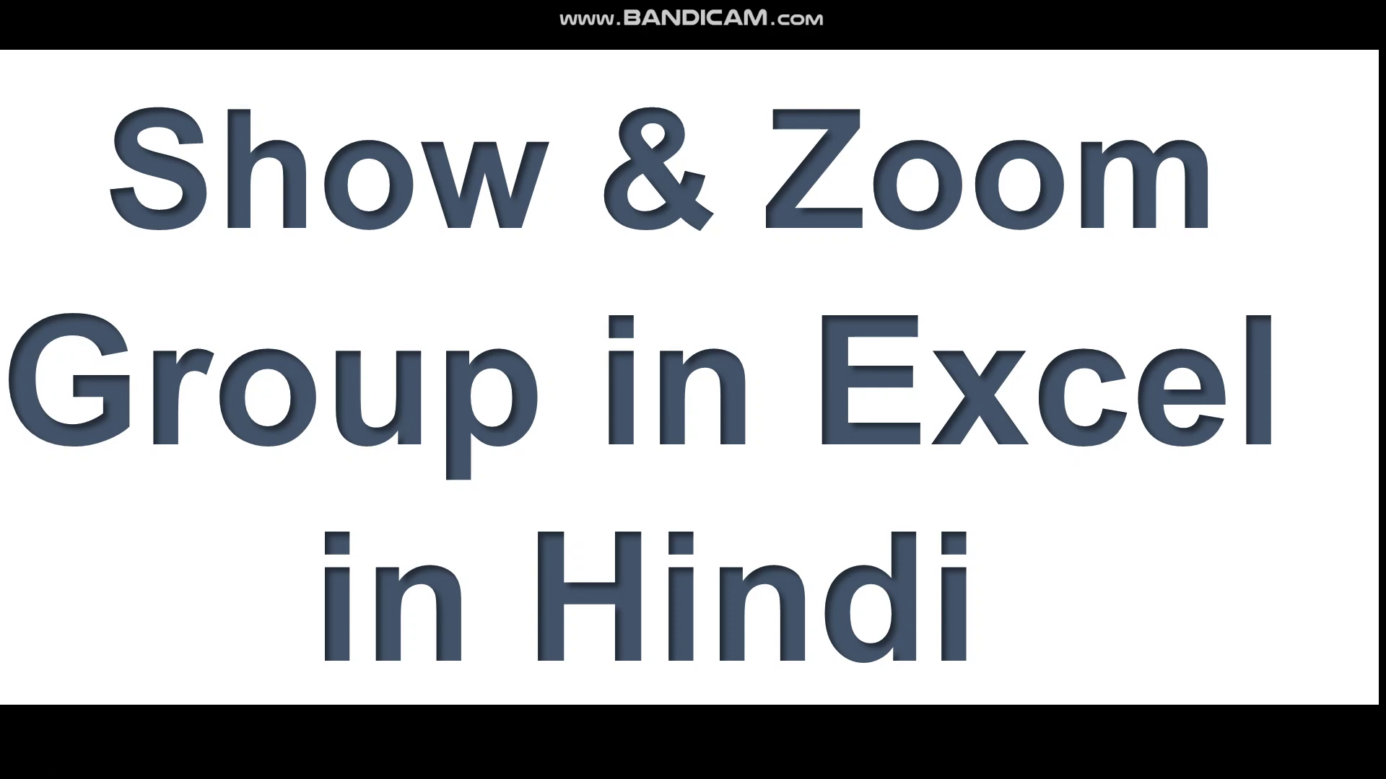
Step: Switch from the PowerPoint title slide to the Excel student marks workbook with Alt+Tab
{"action": "key", "text": "alt+Tab"}
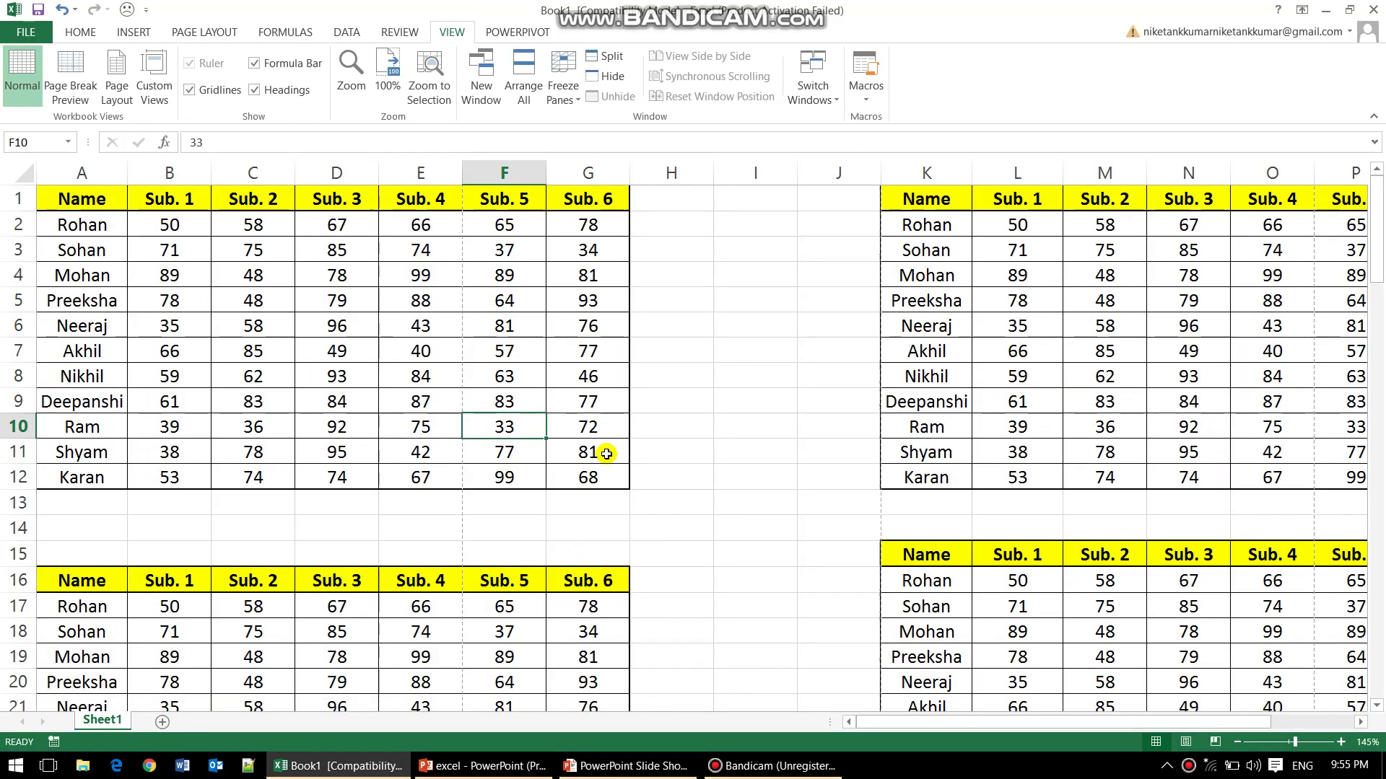
{"action": "left_click", "coordinate": [606, 453]}
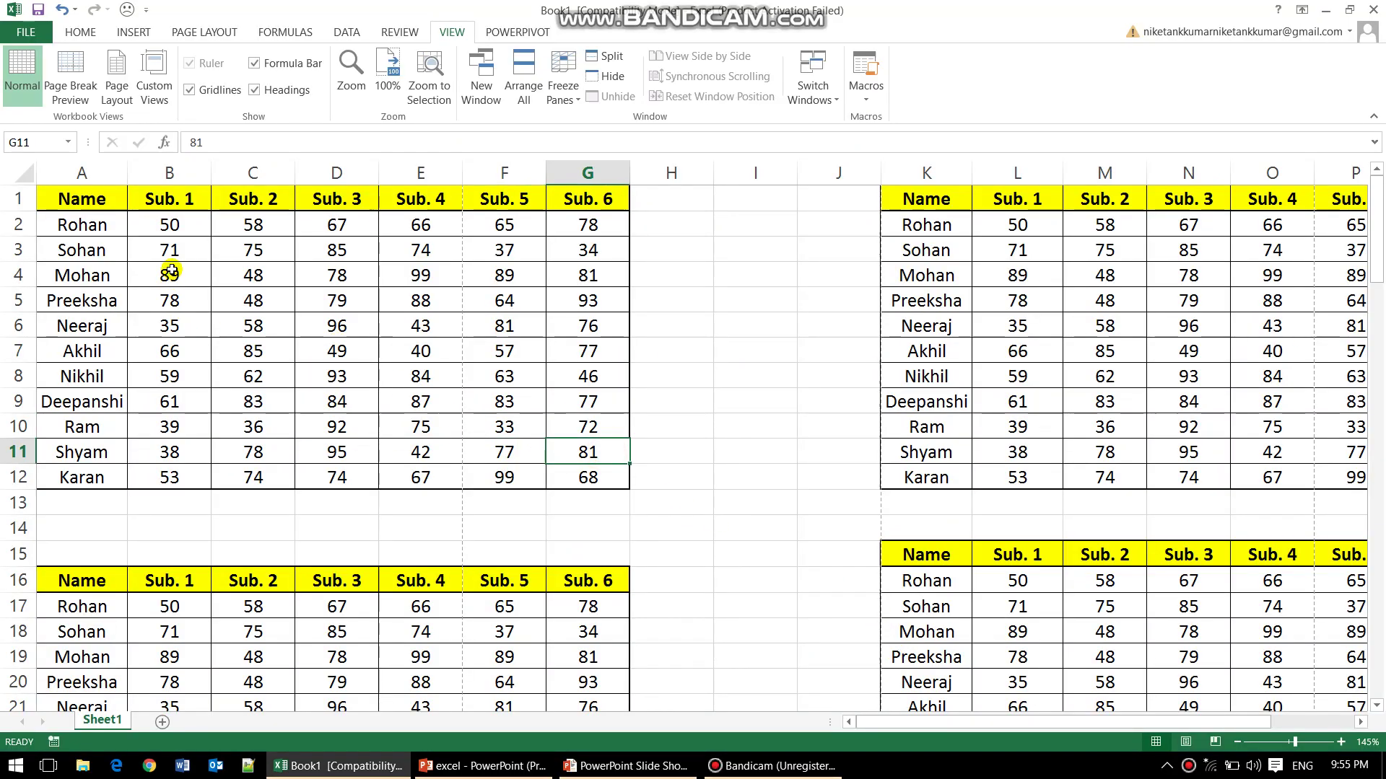
{"action": "left_click", "coordinate": [371, 337]}
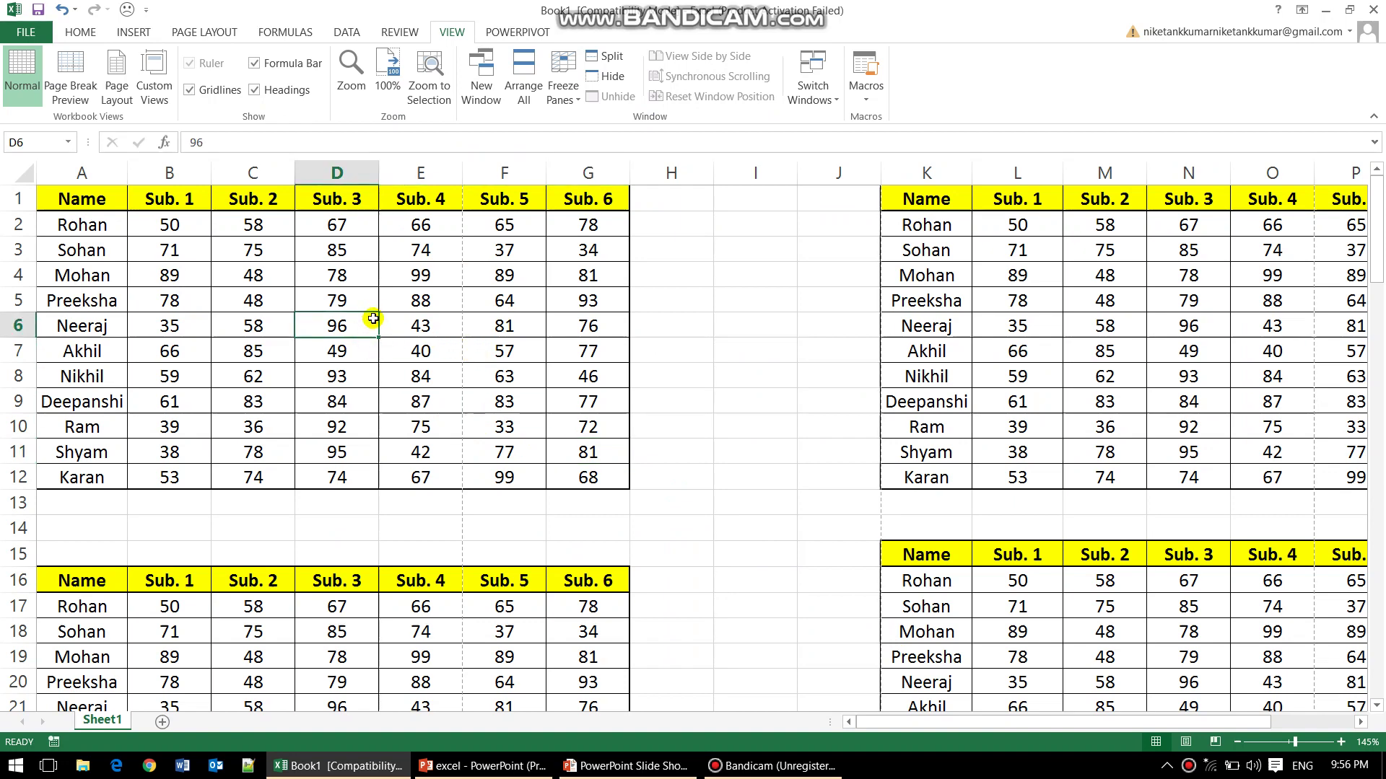
{"action": "left_click", "coordinate": [373, 317]}
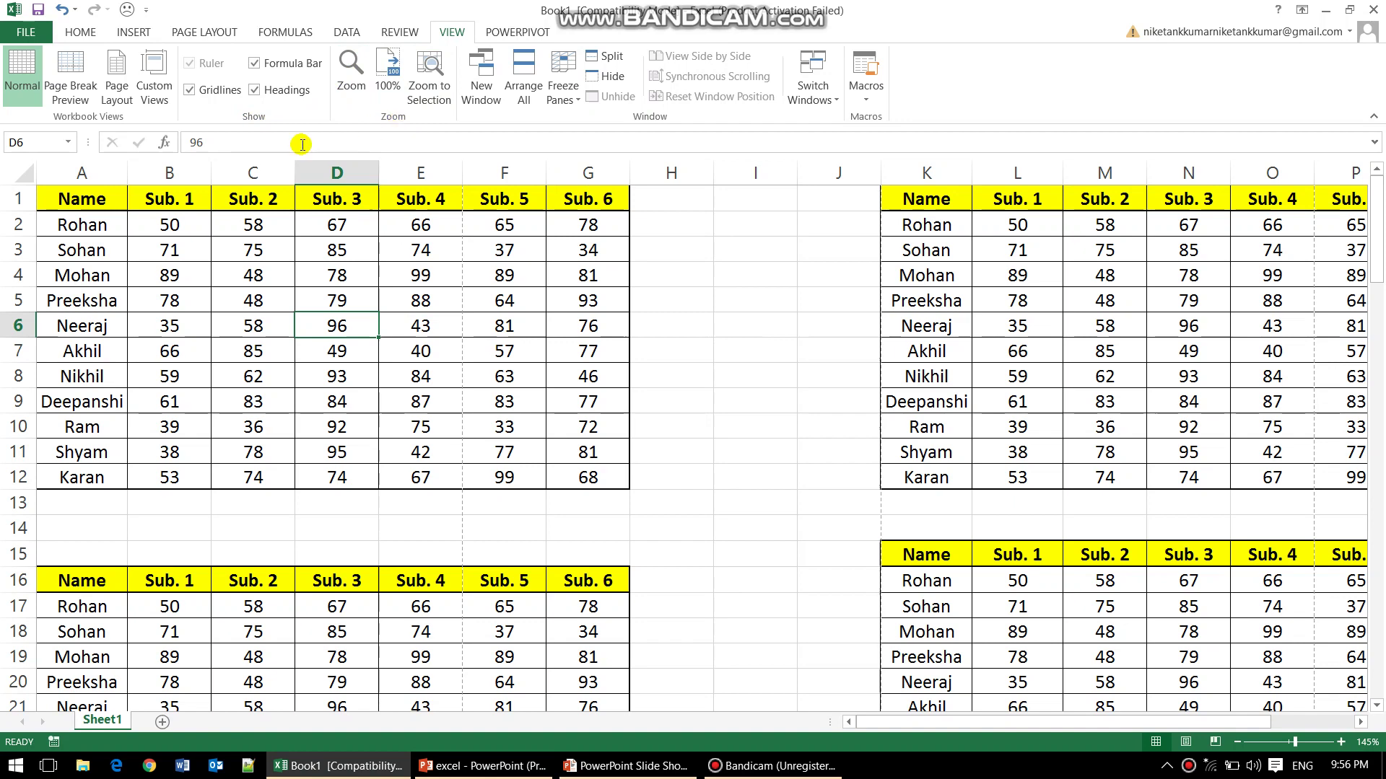
{"action": "left_click", "coordinate": [724, 391]}
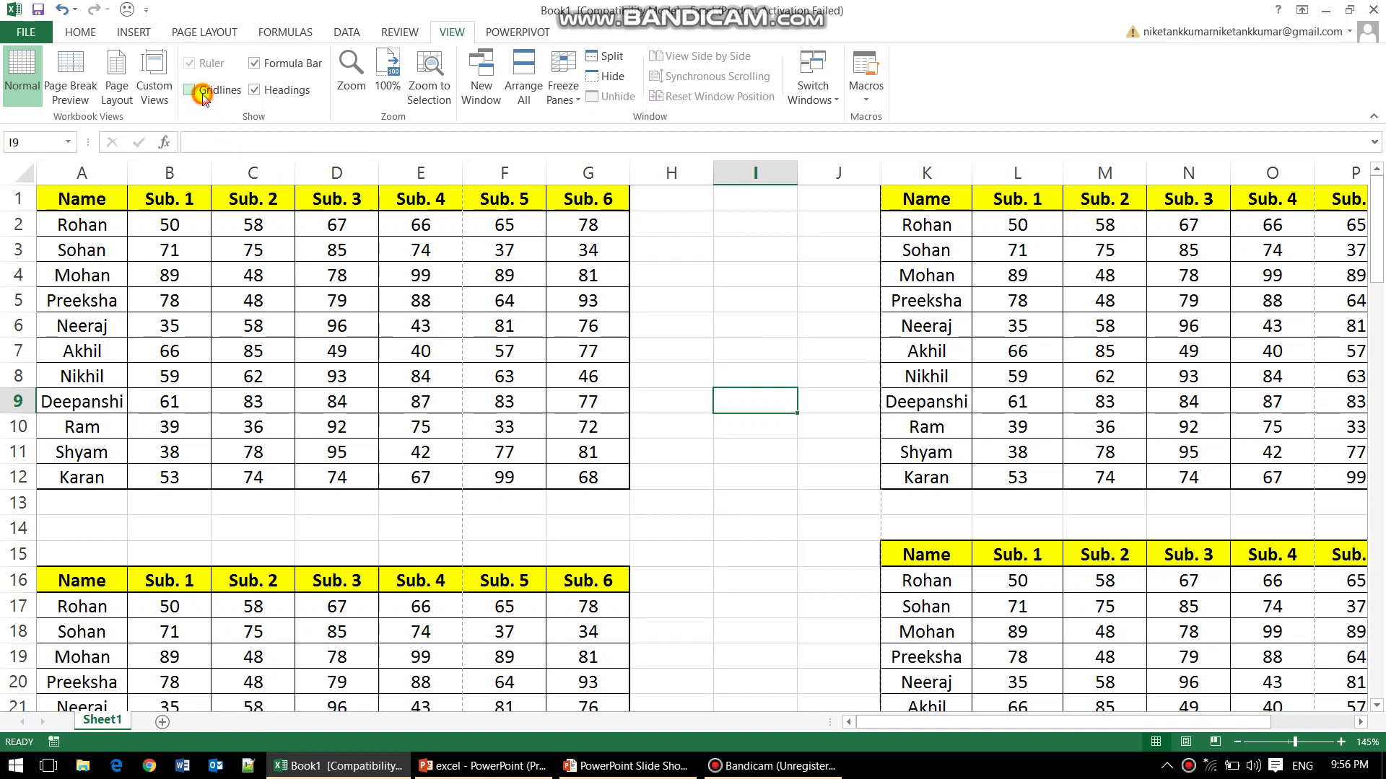
{"action": "left_click", "coordinate": [189, 89]}
{"action": "left_click", "coordinate": [680, 351]}
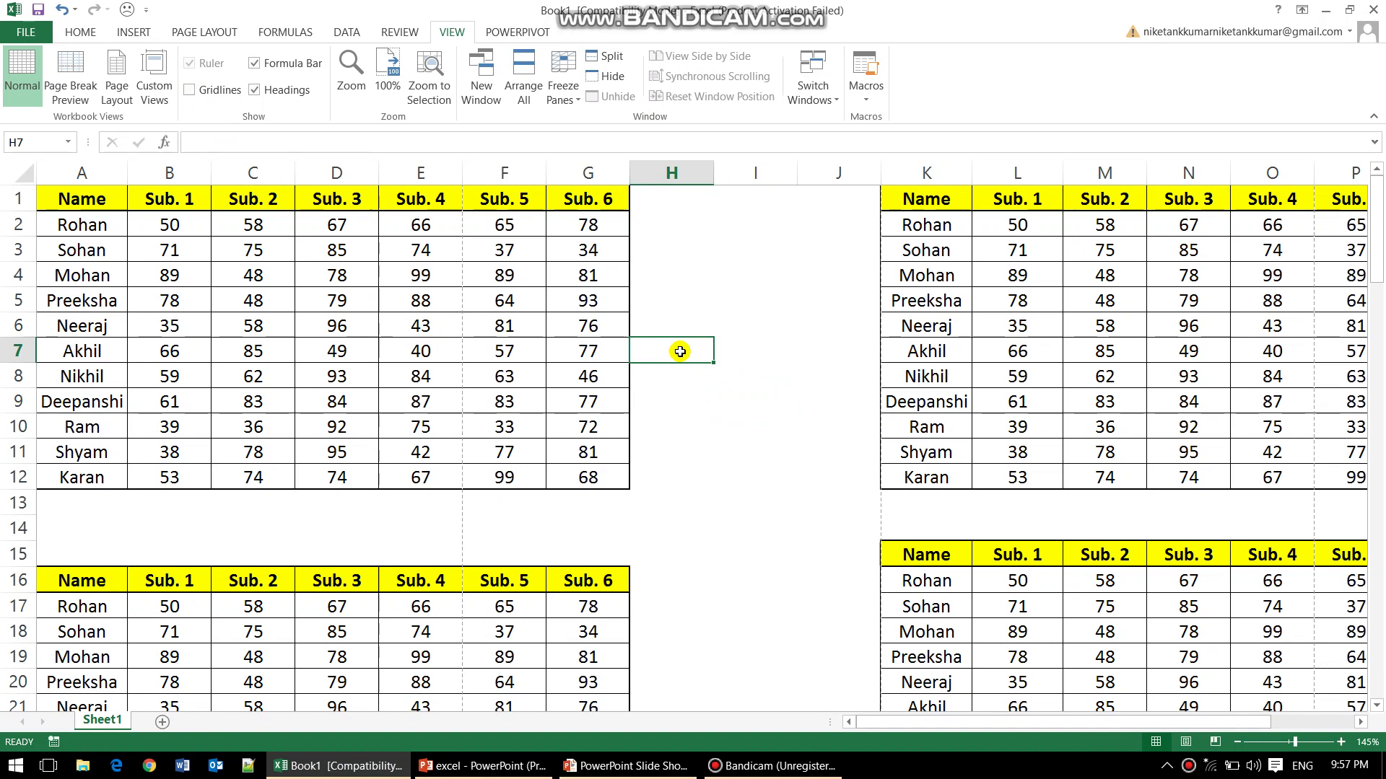
{"action": "left_click", "coordinate": [192, 91]}
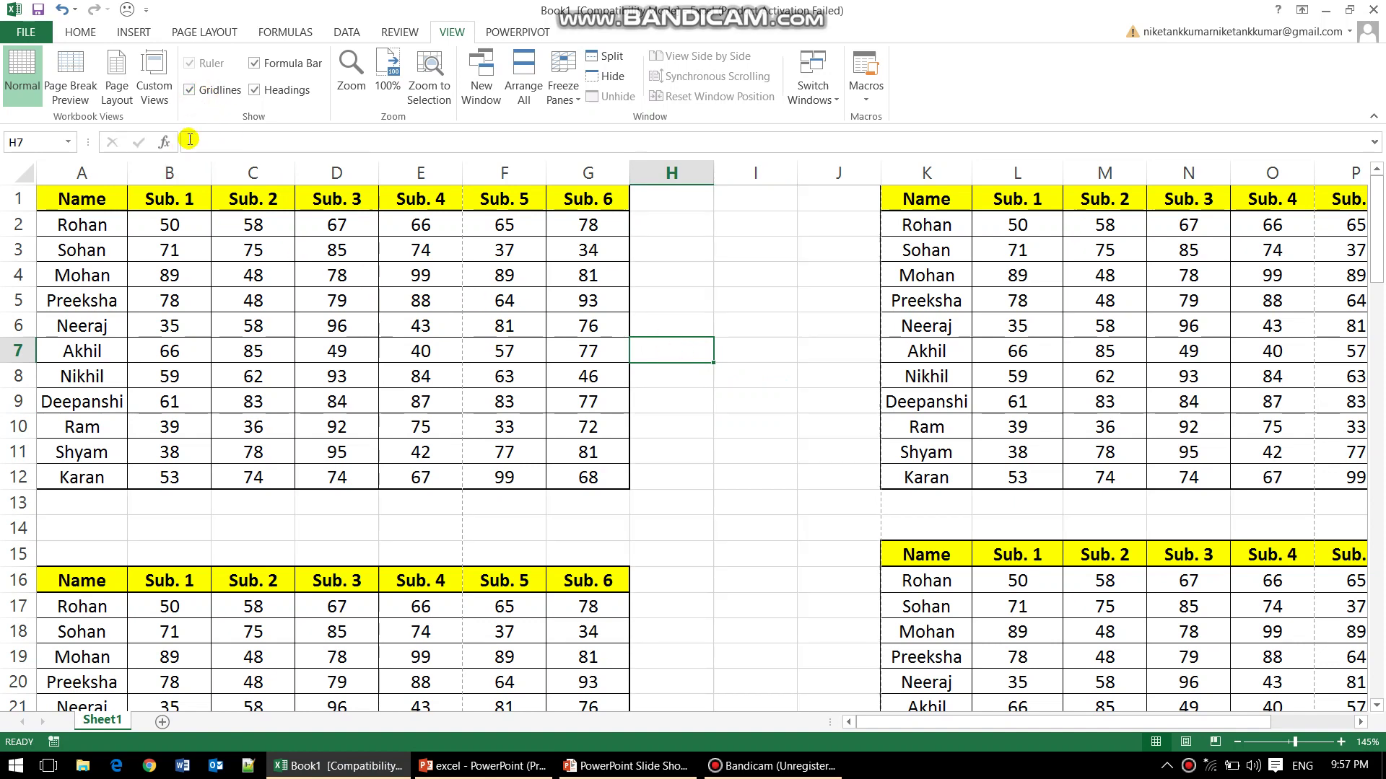
{"action": "left_click", "coordinate": [273, 65]}
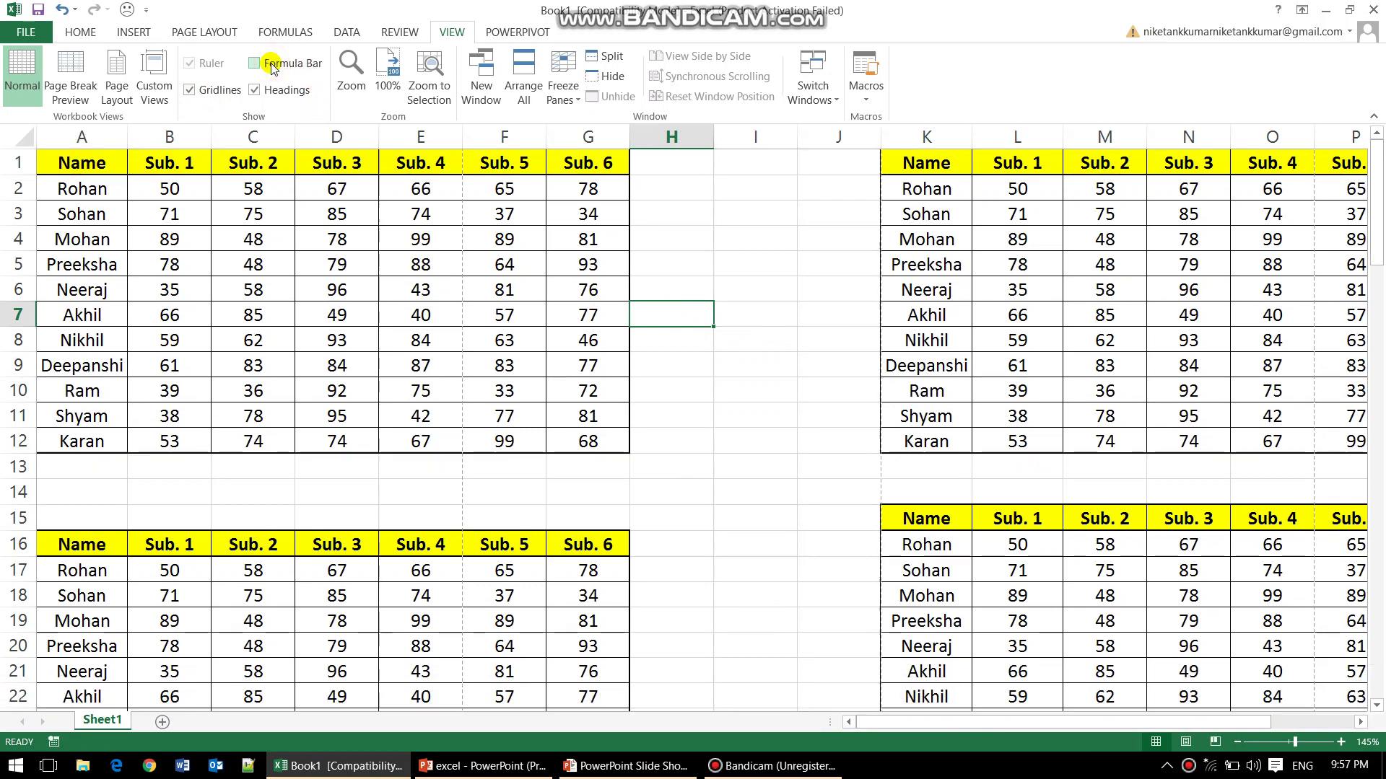
{"action": "left_click", "coordinate": [273, 65]}
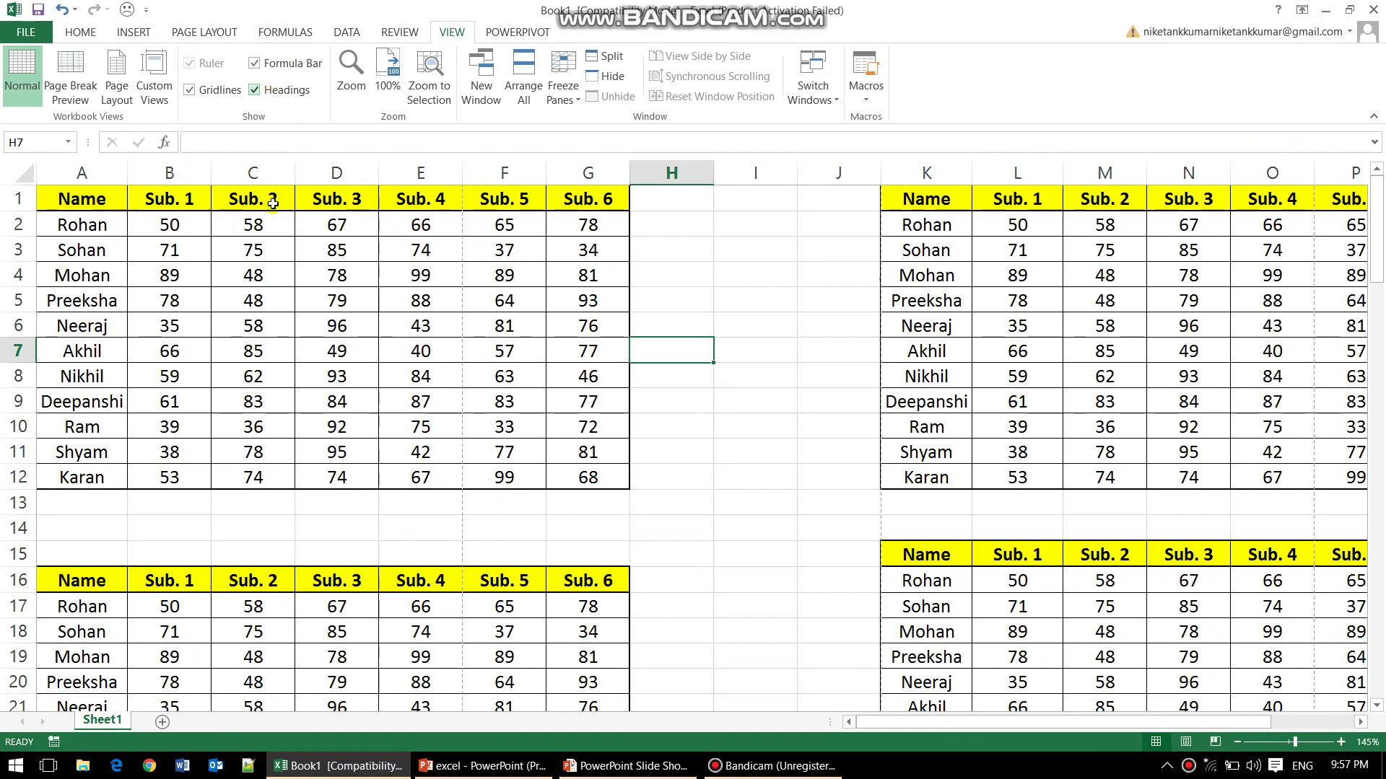
{"action": "left_click", "coordinate": [318, 247]}
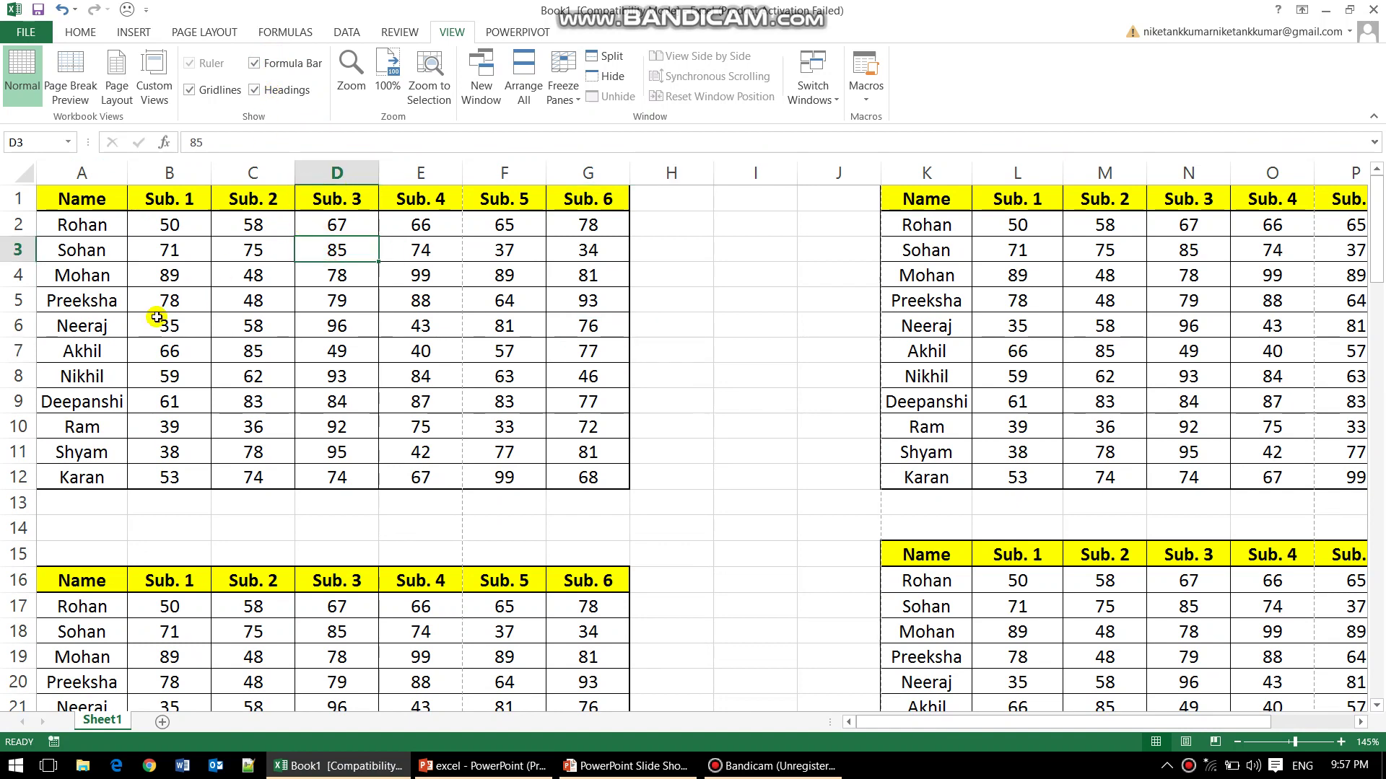
{"action": "left_click", "coordinate": [265, 91]}
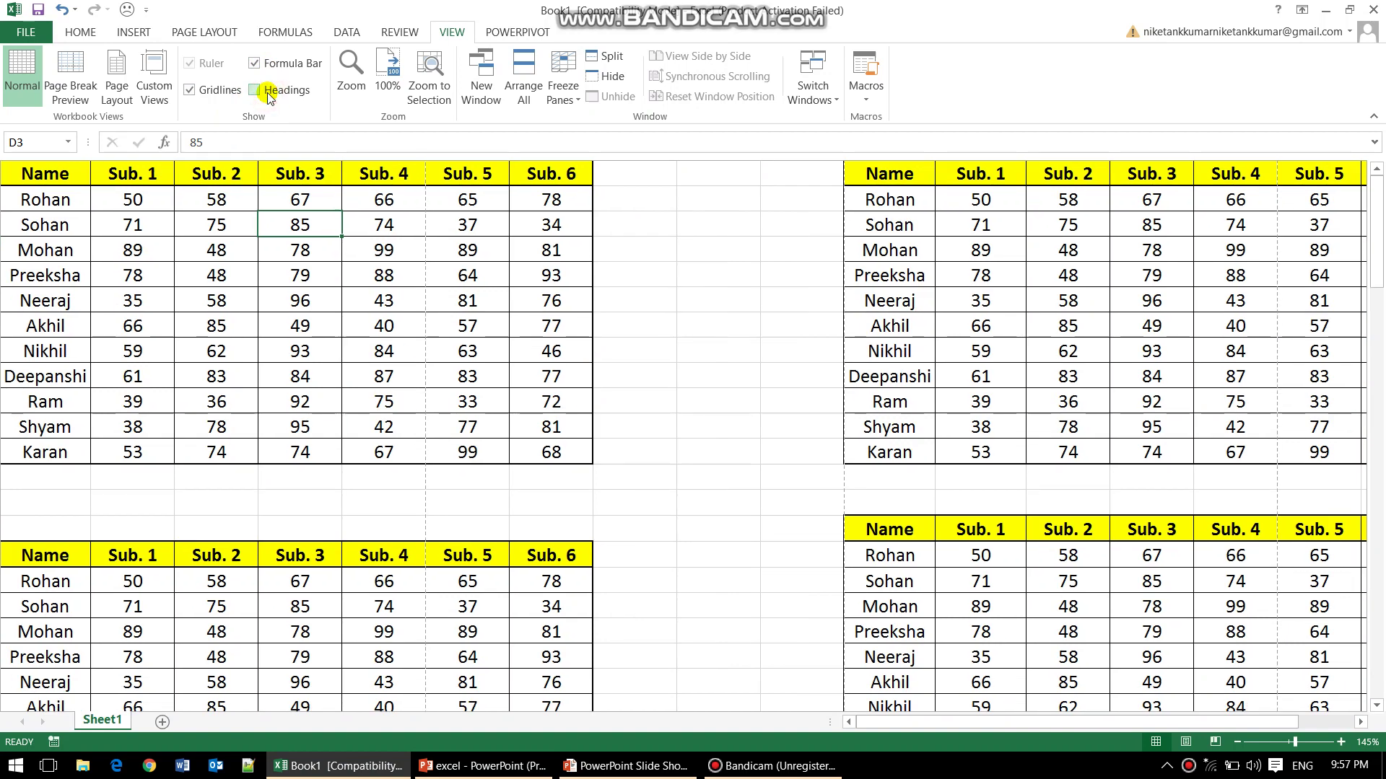
{"action": "left_click", "coordinate": [268, 97]}
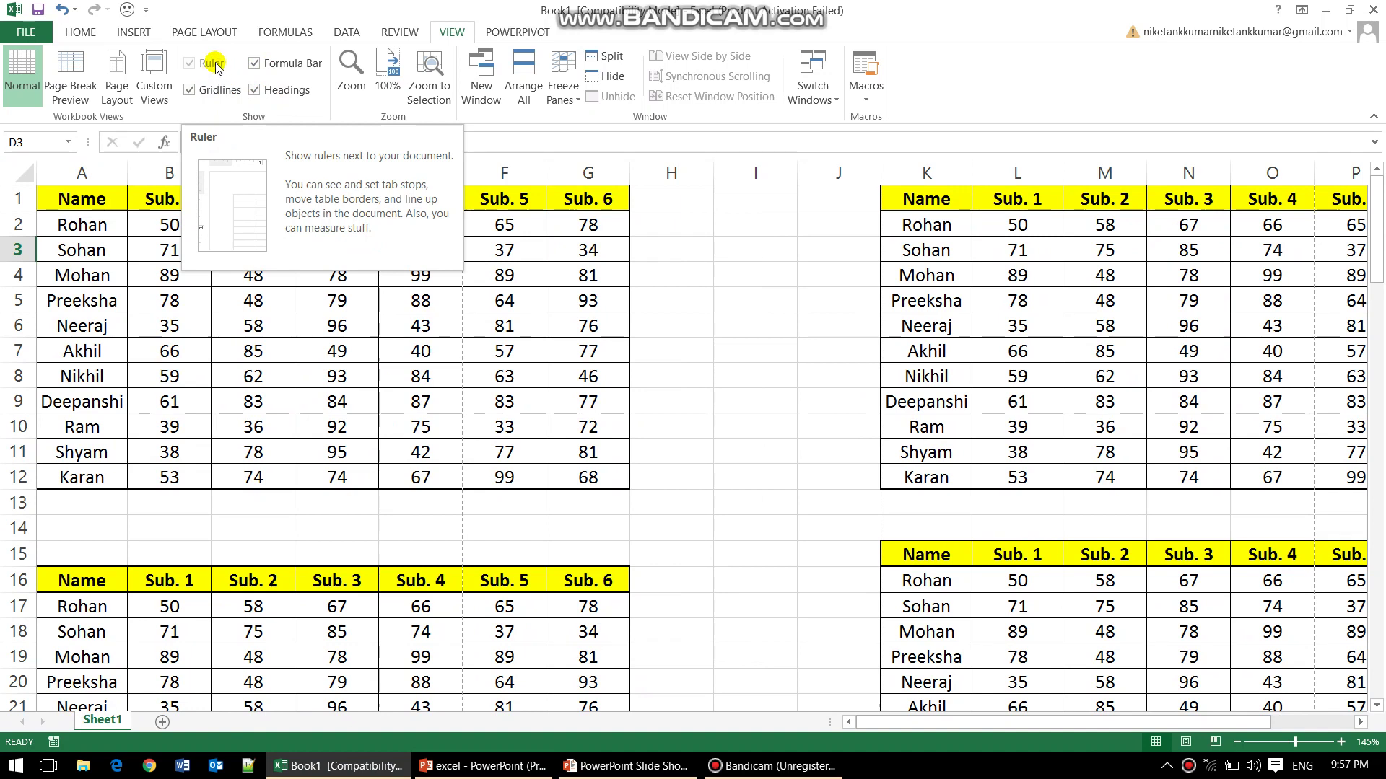
Step: In Page Layout view, drag the ruler margin wider so more columns fit, then hide and reshow the rulers
{"action": "left_click", "coordinate": [119, 85]}
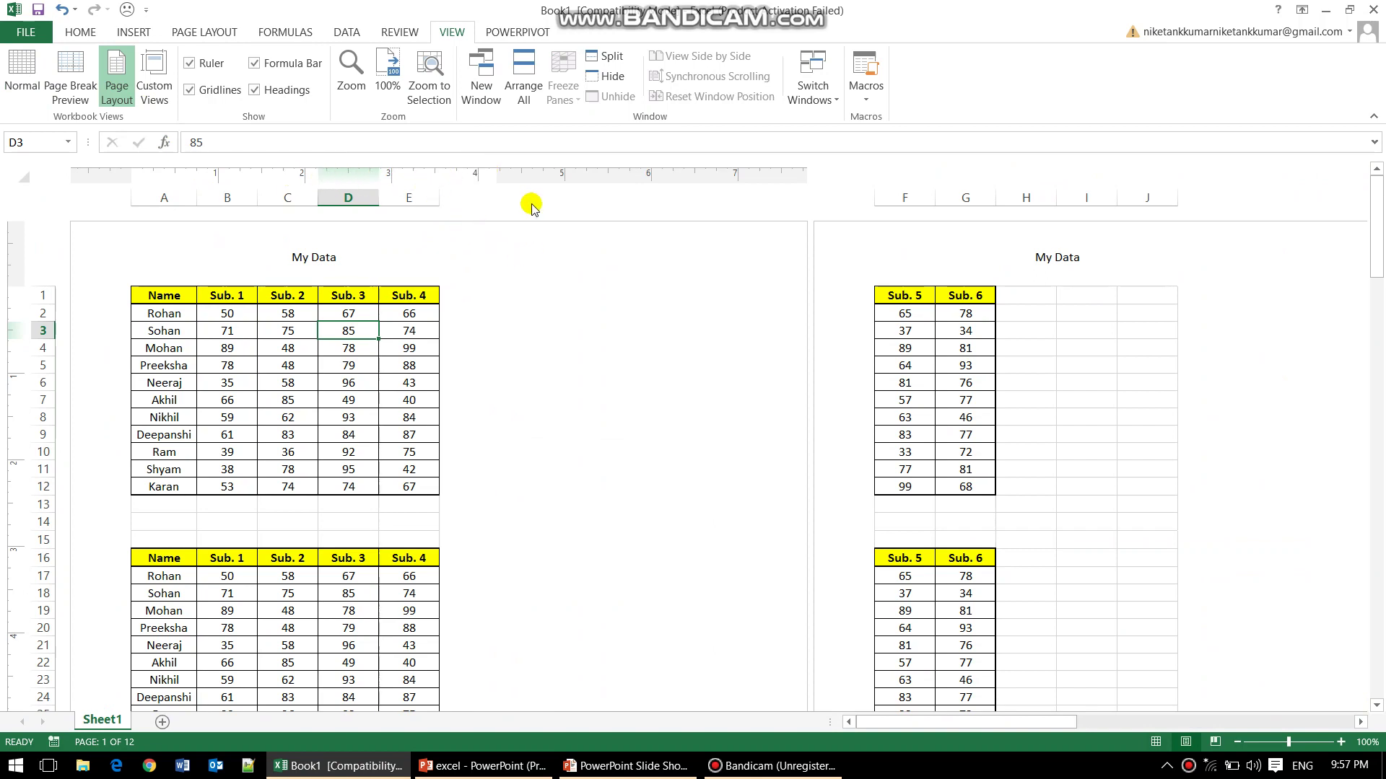
{"action": "left_click_drag", "start_coordinate": [496, 170], "coordinate": [768, 173]}
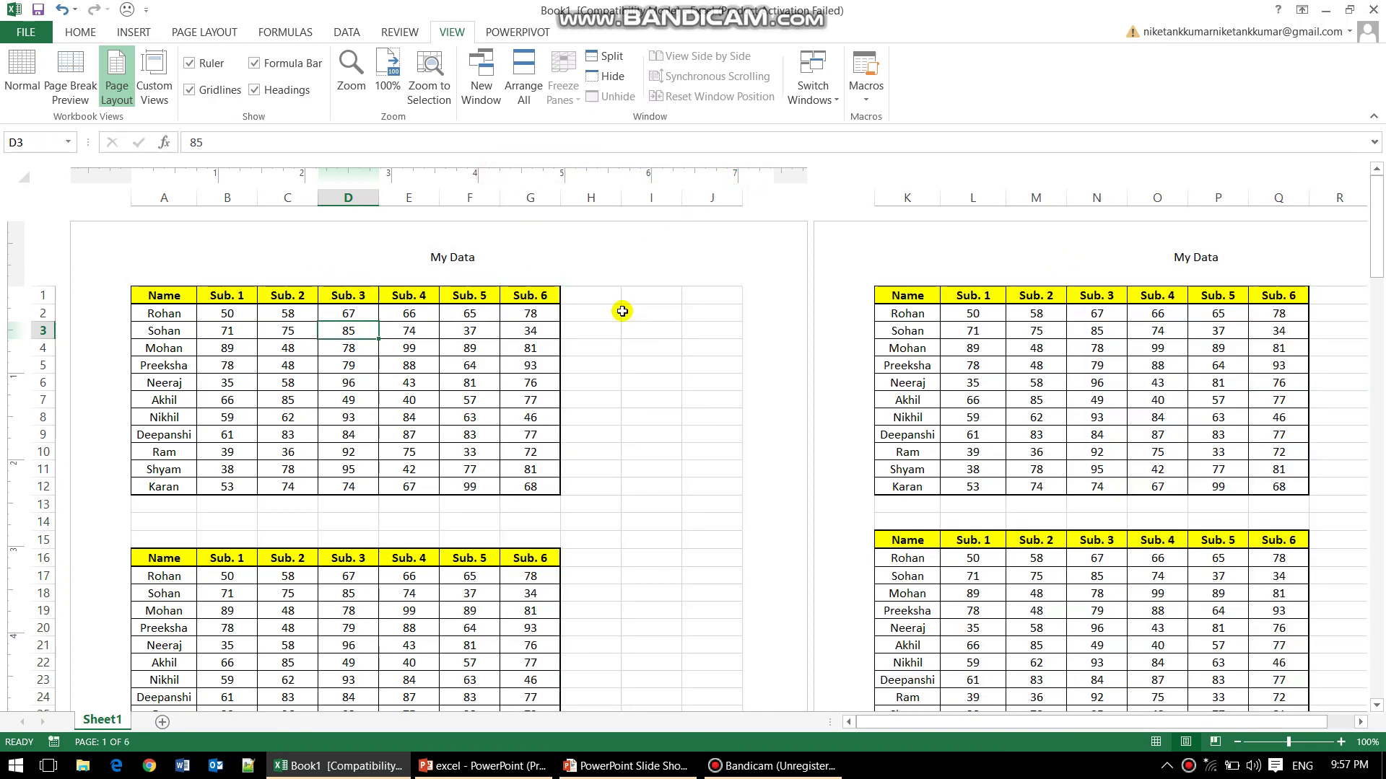
{"action": "left_click", "coordinate": [206, 65]}
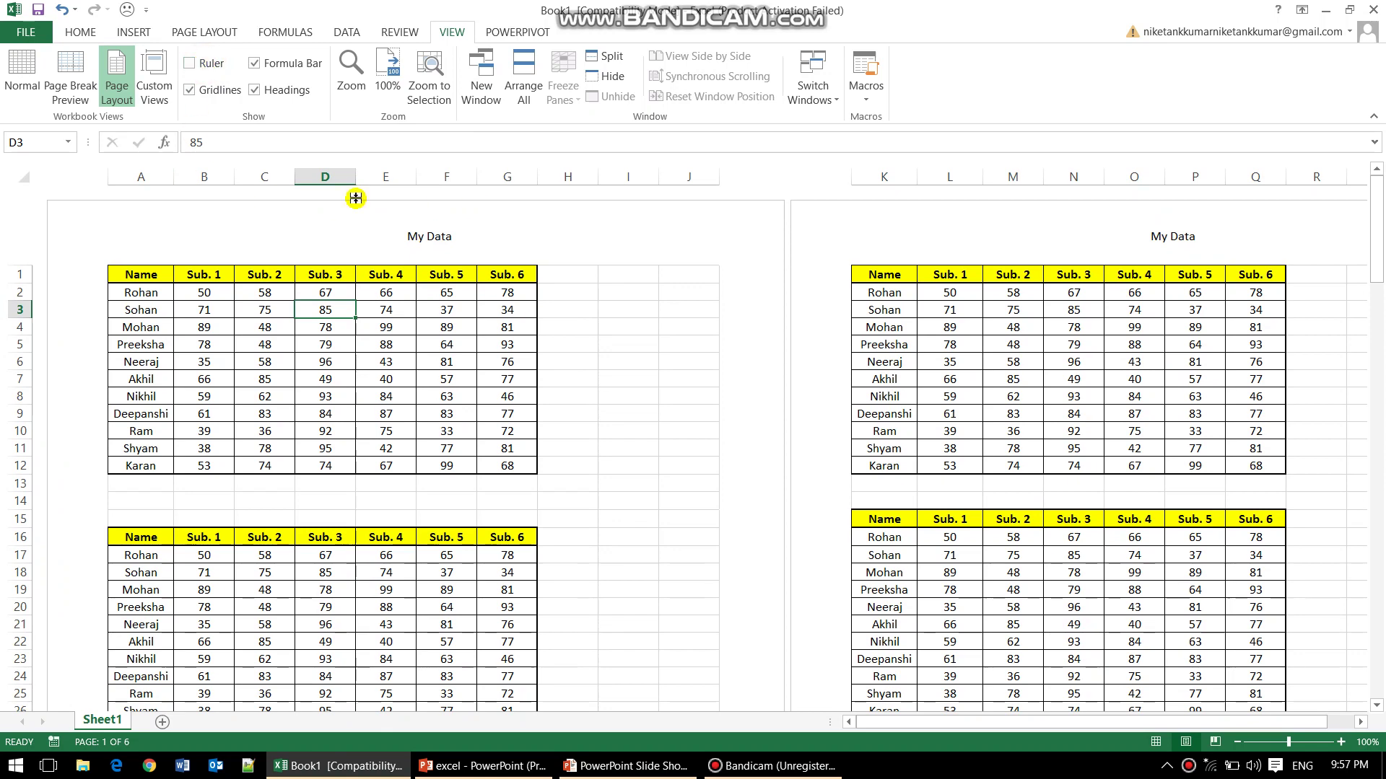
{"action": "left_click", "coordinate": [212, 64]}
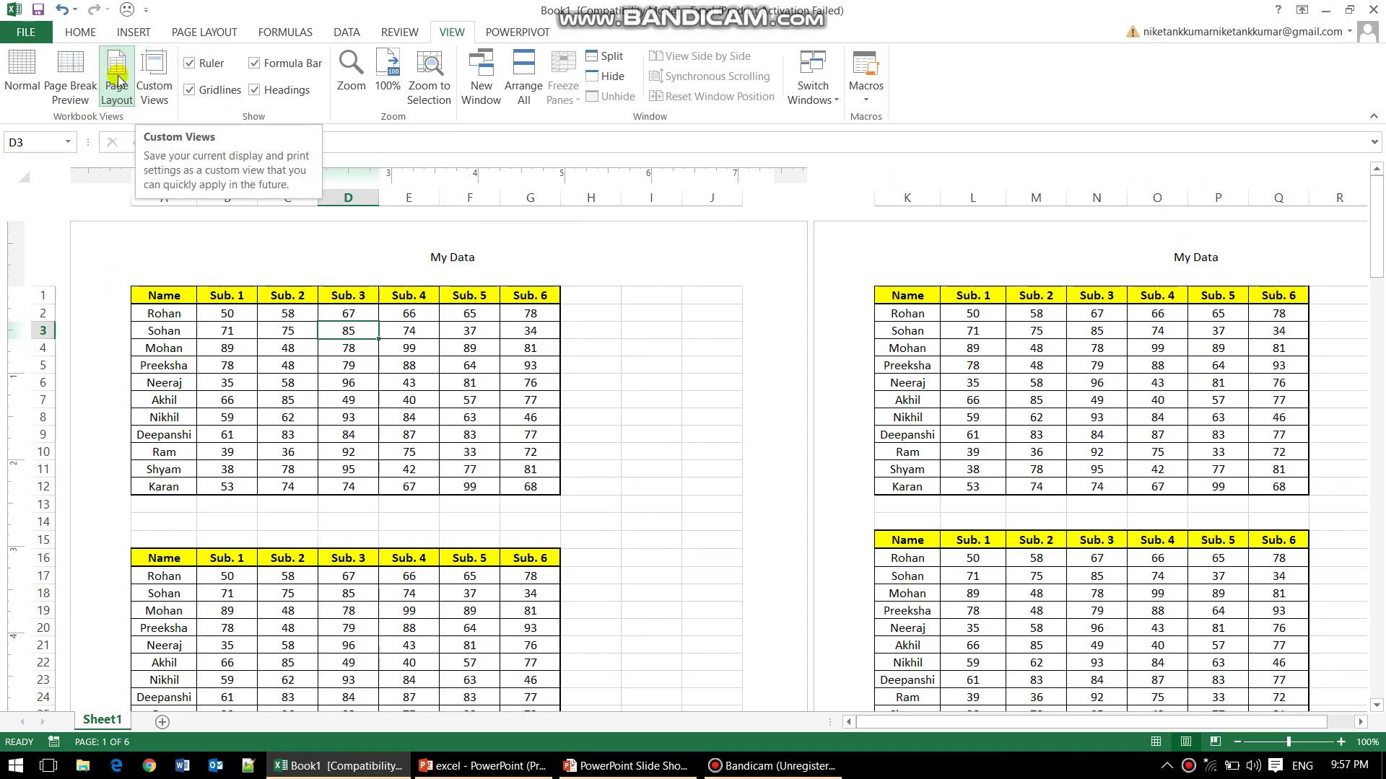
Step: Switch between Normal and Page Layout views, ending in Normal view
{"action": "left_click", "coordinate": [22, 76]}
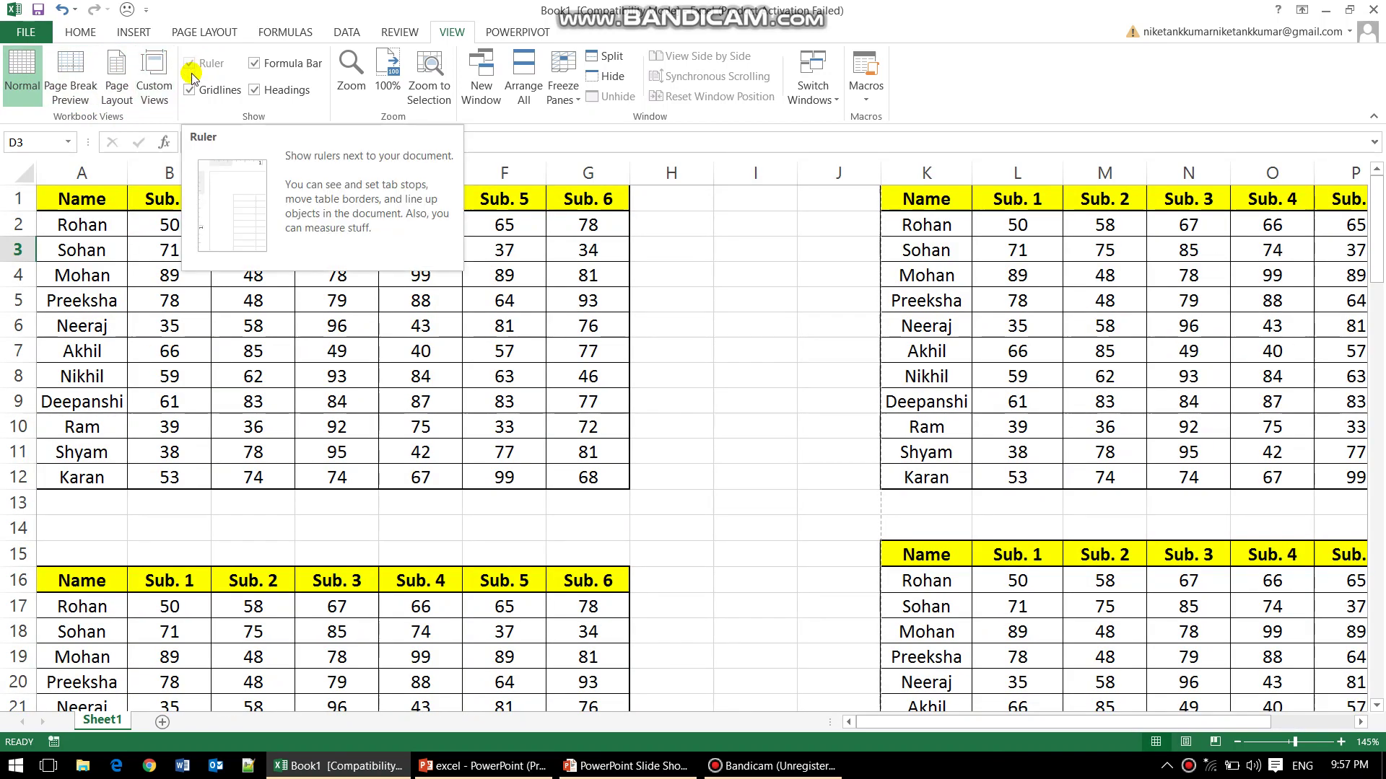
{"action": "left_click", "coordinate": [132, 76]}
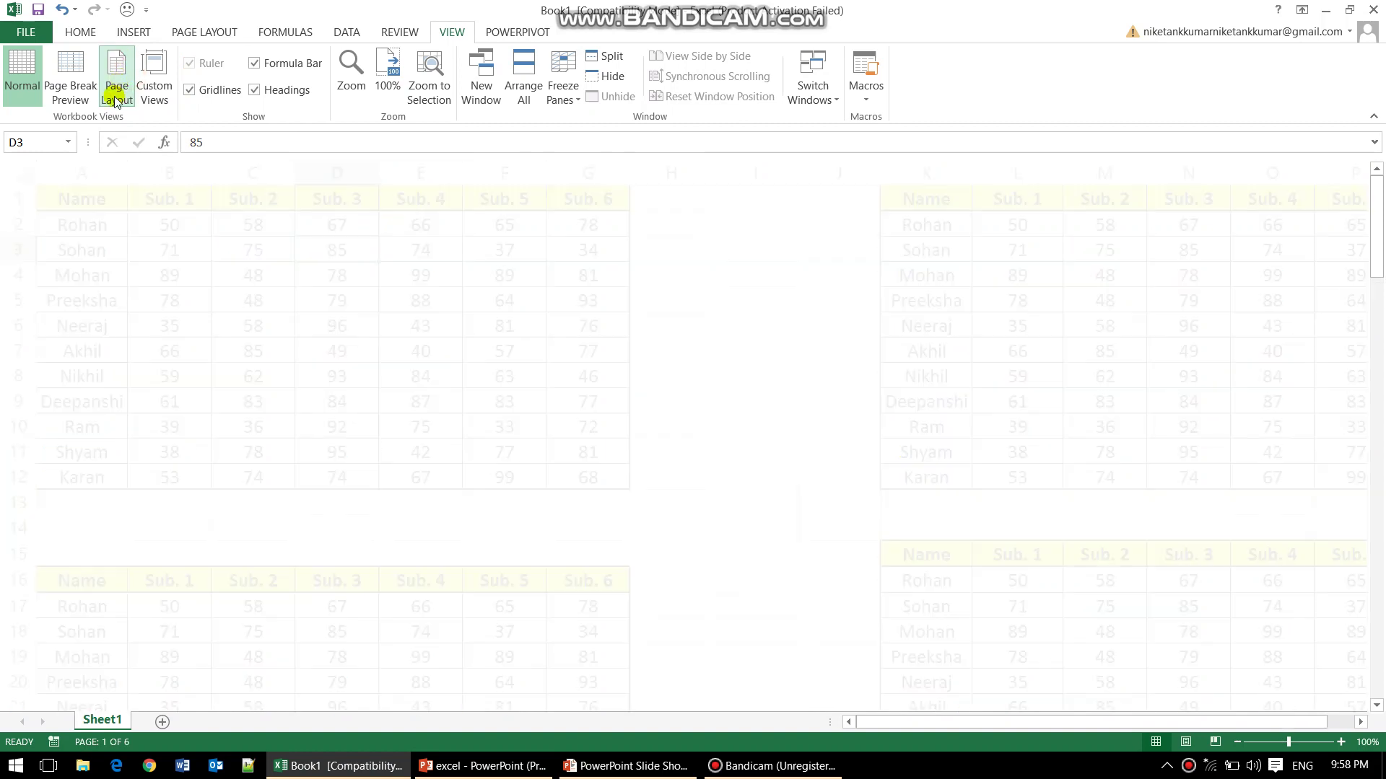
{"action": "left_click", "coordinate": [21, 72]}
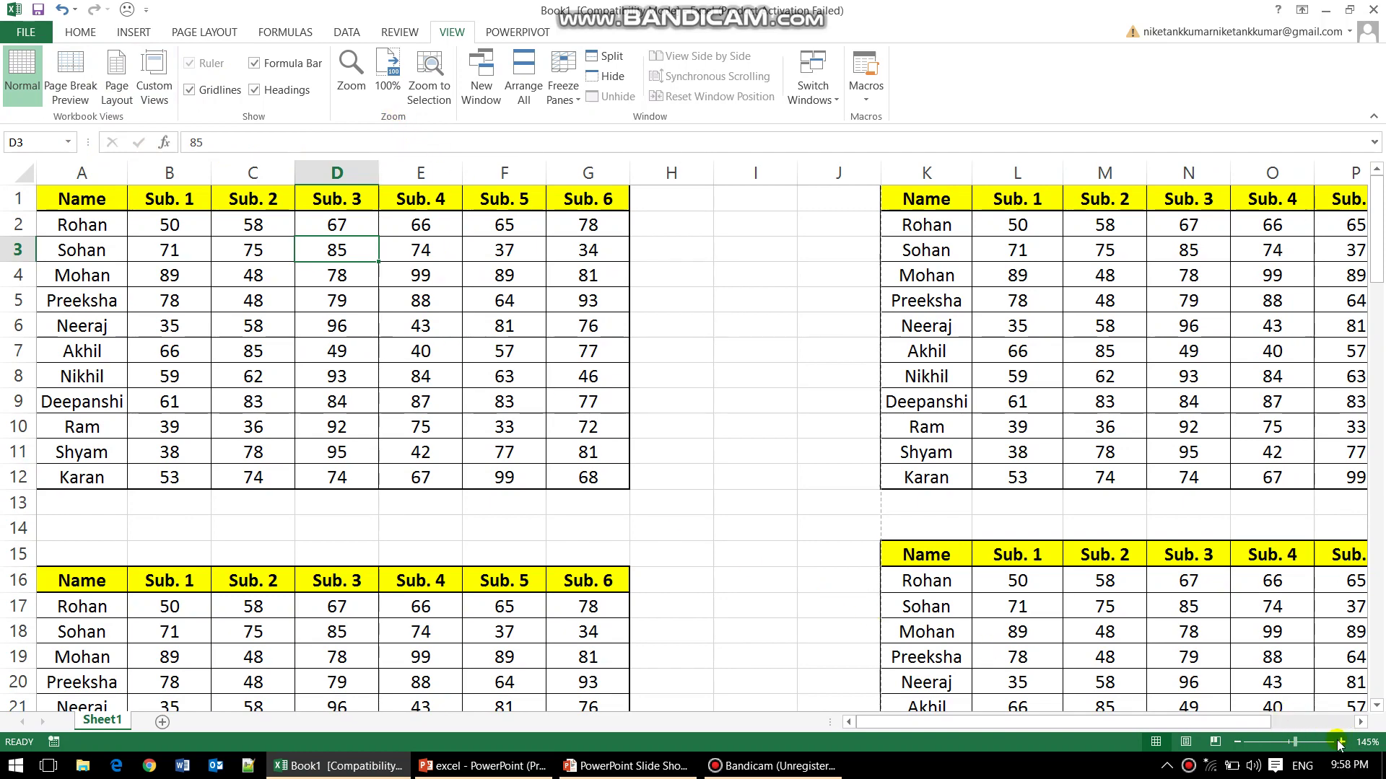
Step: Zoom the marks sheet in to 170%, then back out to 140%
{"action": "left_click", "coordinate": [1340, 742]}
{"action": "left_click", "coordinate": [1340, 742]}
{"action": "left_click", "coordinate": [1340, 742]}
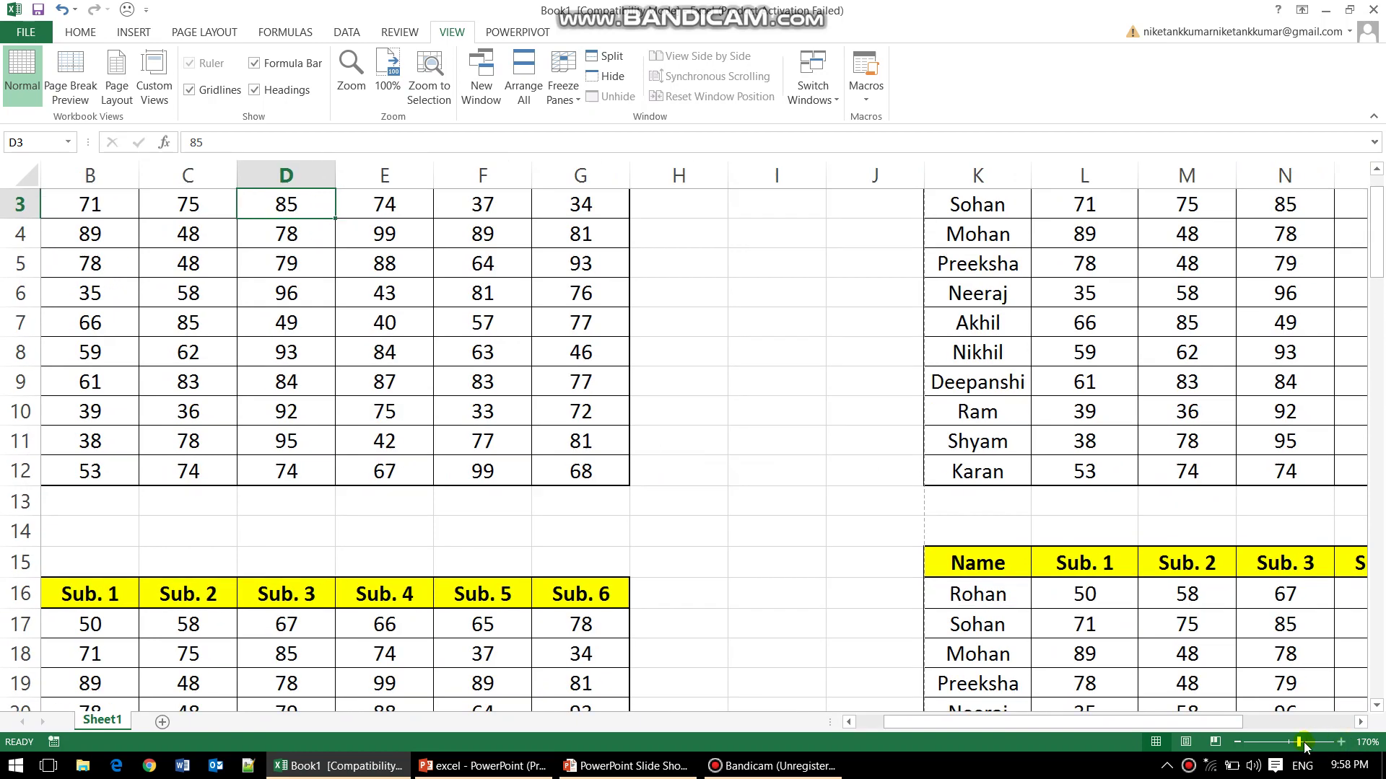
{"action": "left_click", "coordinate": [1237, 742]}
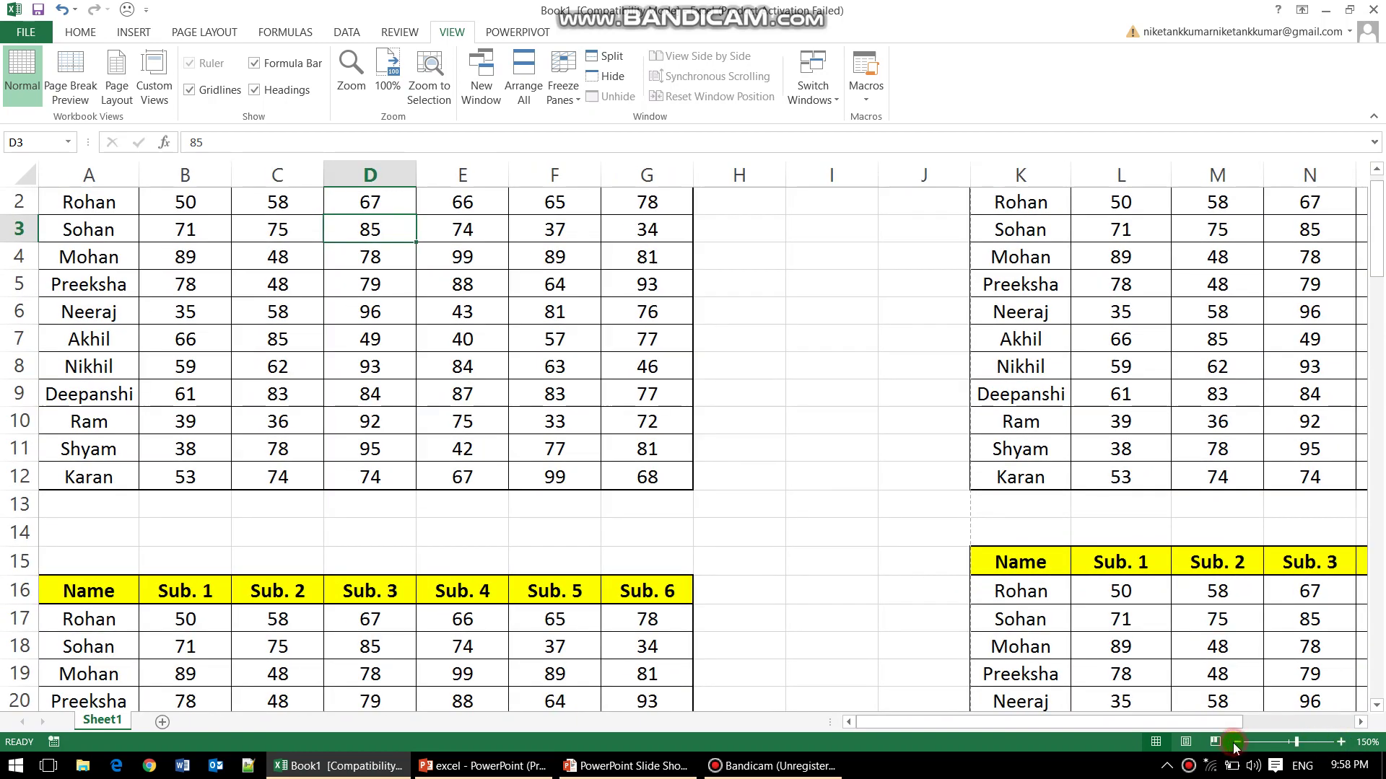
{"action": "left_click", "coordinate": [1237, 742]}
{"action": "left_click", "coordinate": [1237, 742]}
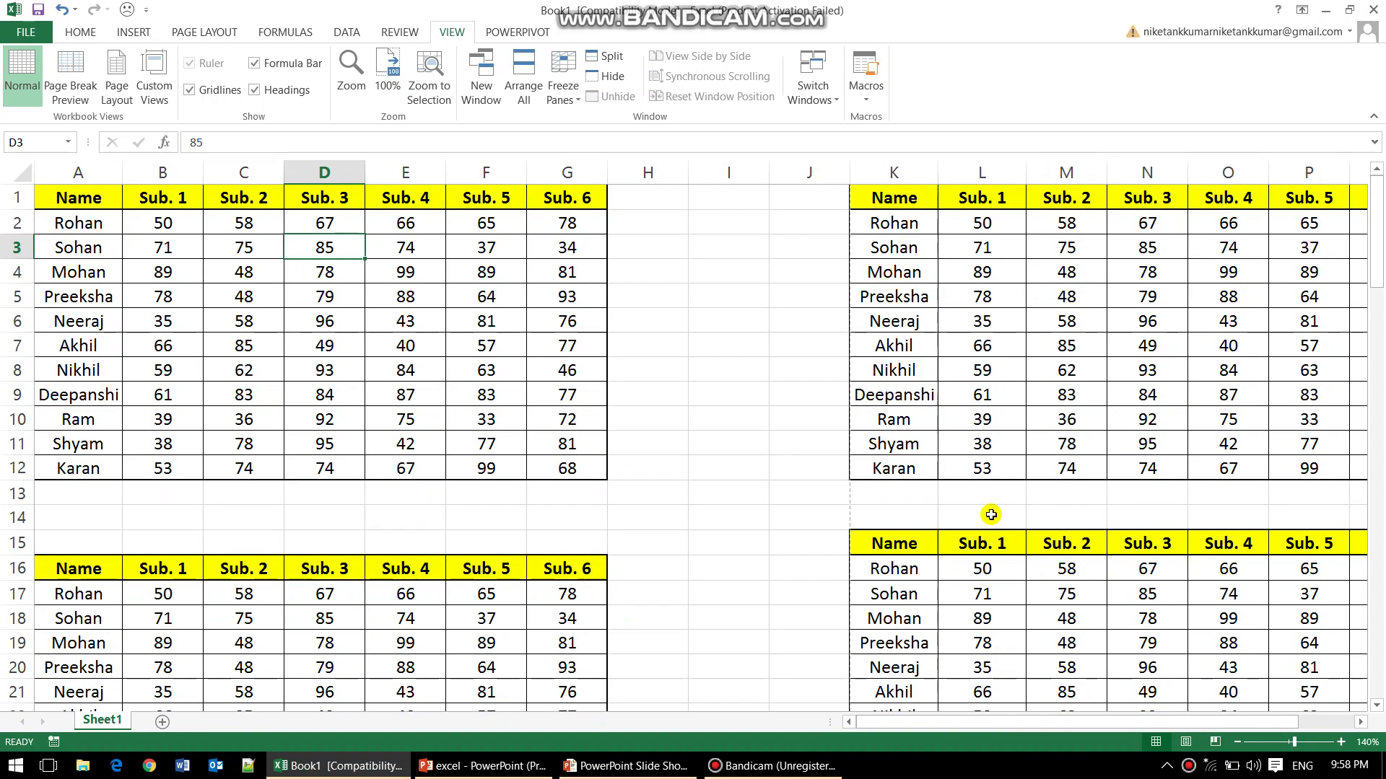
Step: Scroll back to the top of the sheet and reset the zoom to 100%
{"action": "scroll", "coordinate": [989, 497], "scroll_direction": "down", "scroll_amount": 3, "text": "ctrl"}
{"action": "scroll", "coordinate": [989, 496], "scroll_direction": "up", "scroll_amount": 3, "text": "ctrl"}
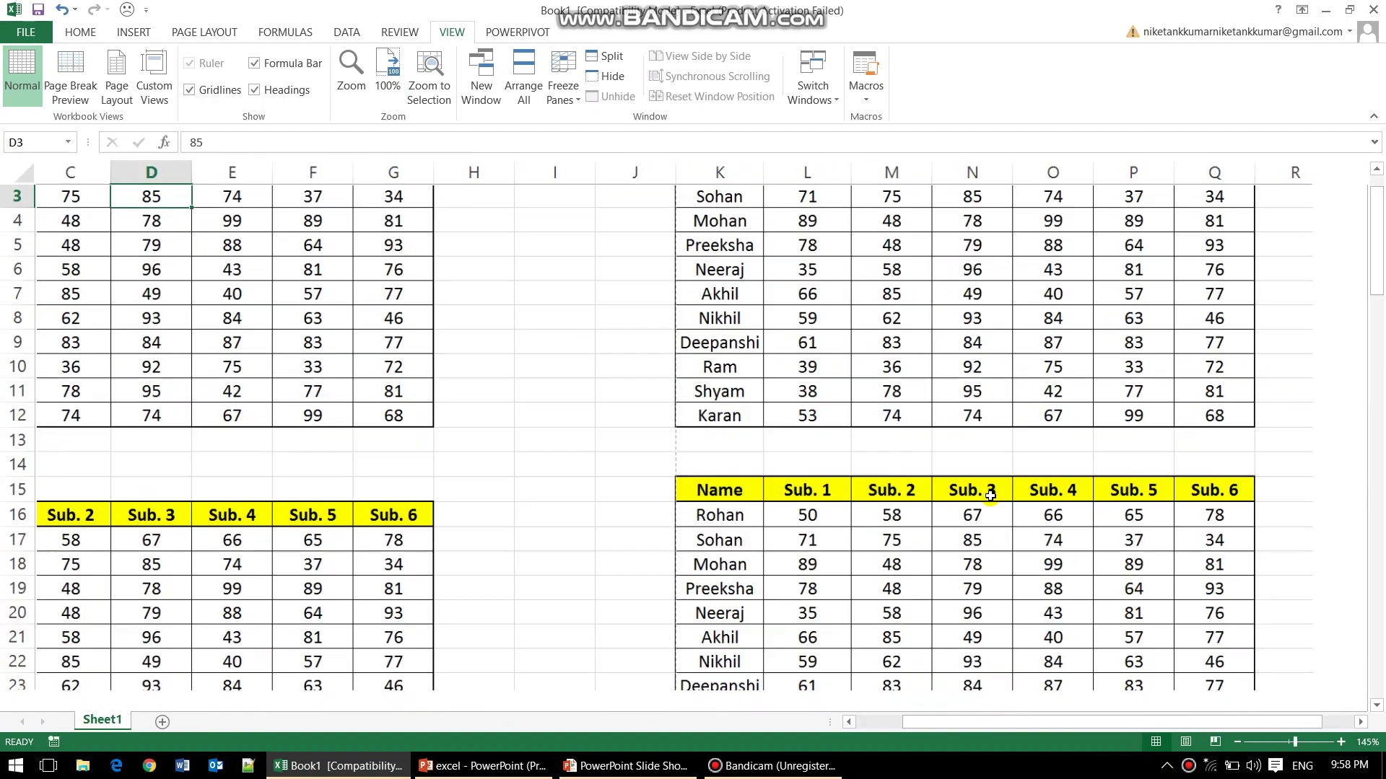
{"action": "scroll", "coordinate": [545, 398], "scroll_direction": "up", "scroll_amount": 1}
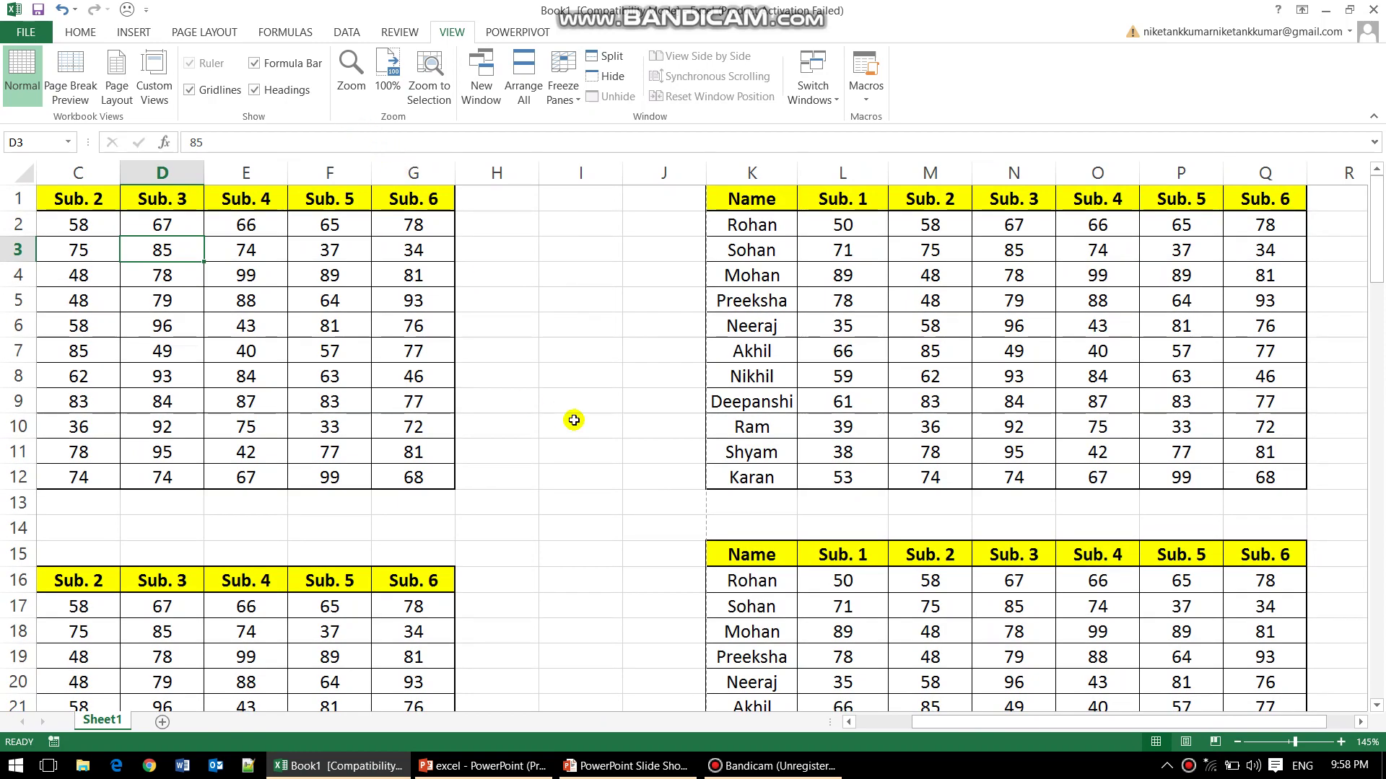
{"action": "scroll", "coordinate": [573, 420], "scroll_direction": "up", "scroll_amount": 1, "text": "ctrl"}
{"action": "scroll", "coordinate": [573, 420], "scroll_direction": "up", "scroll_amount": 2, "text": "ctrl"}
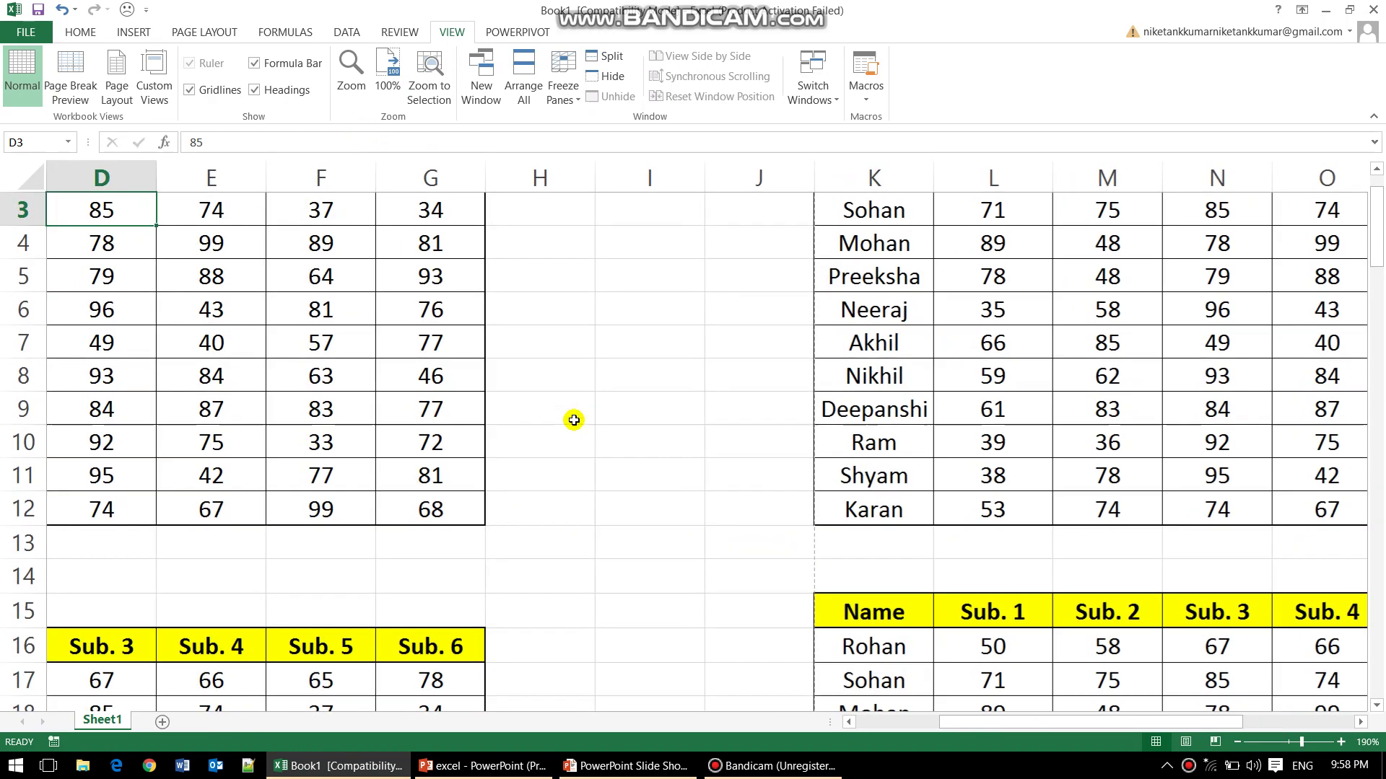
{"action": "scroll", "coordinate": [573, 420], "scroll_direction": "up", "scroll_amount": 1, "text": "ctrl"}
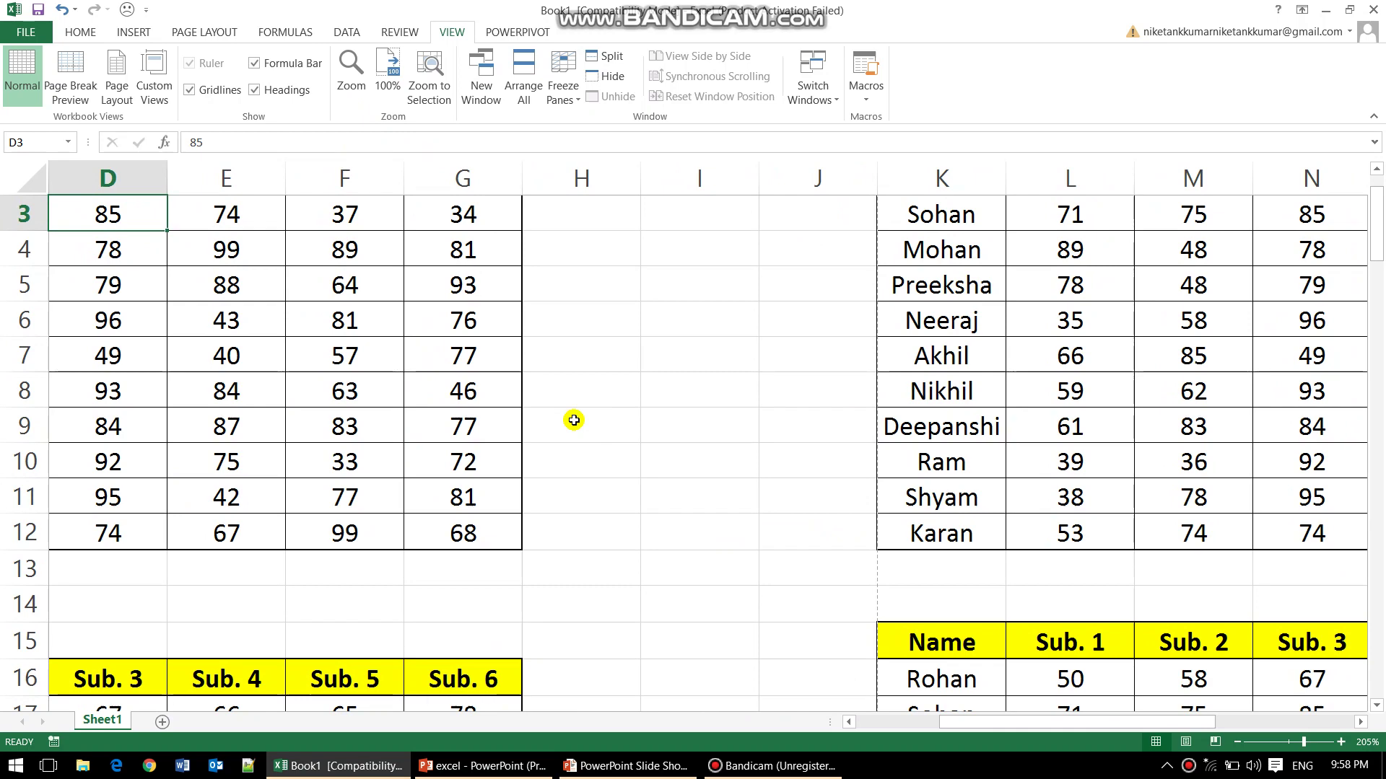
{"action": "left_click", "coordinate": [387, 78]}
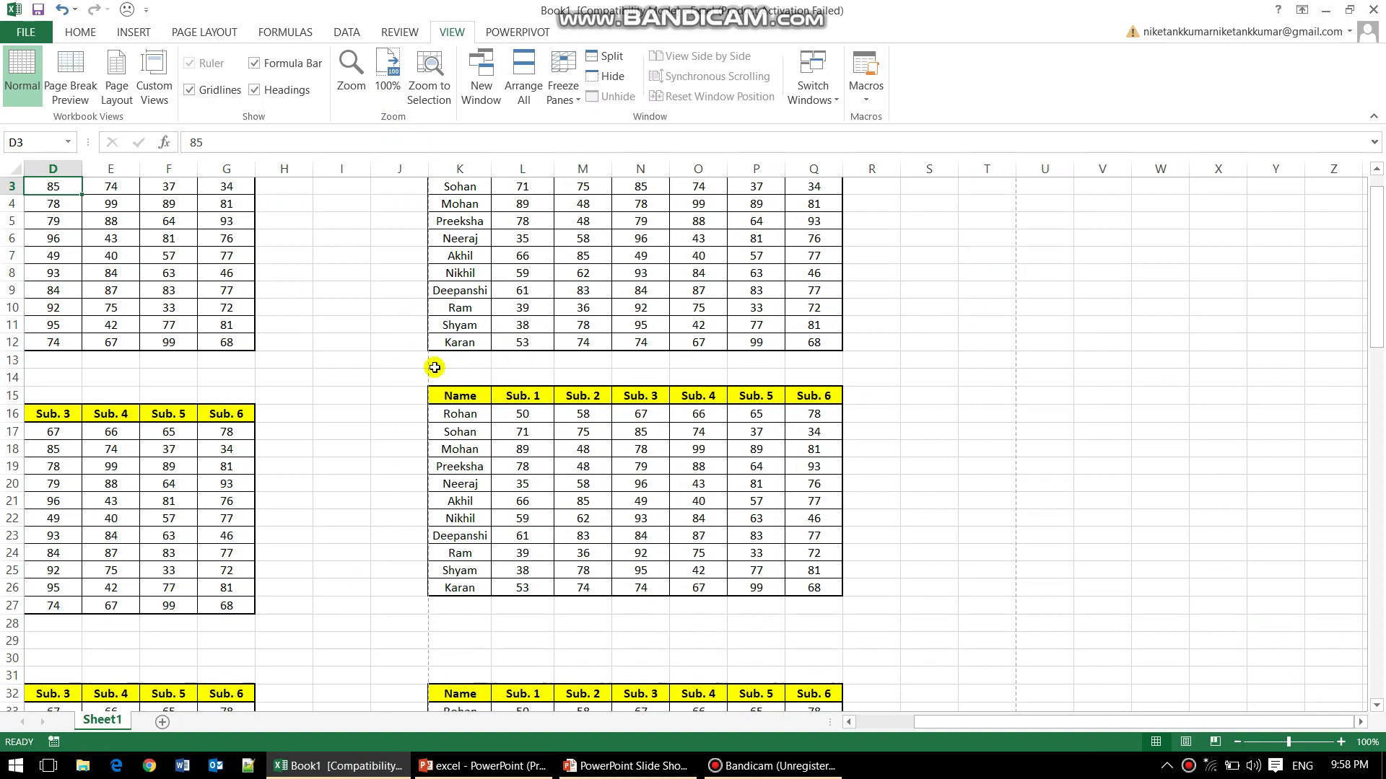
{"action": "left_click", "coordinate": [353, 70]}
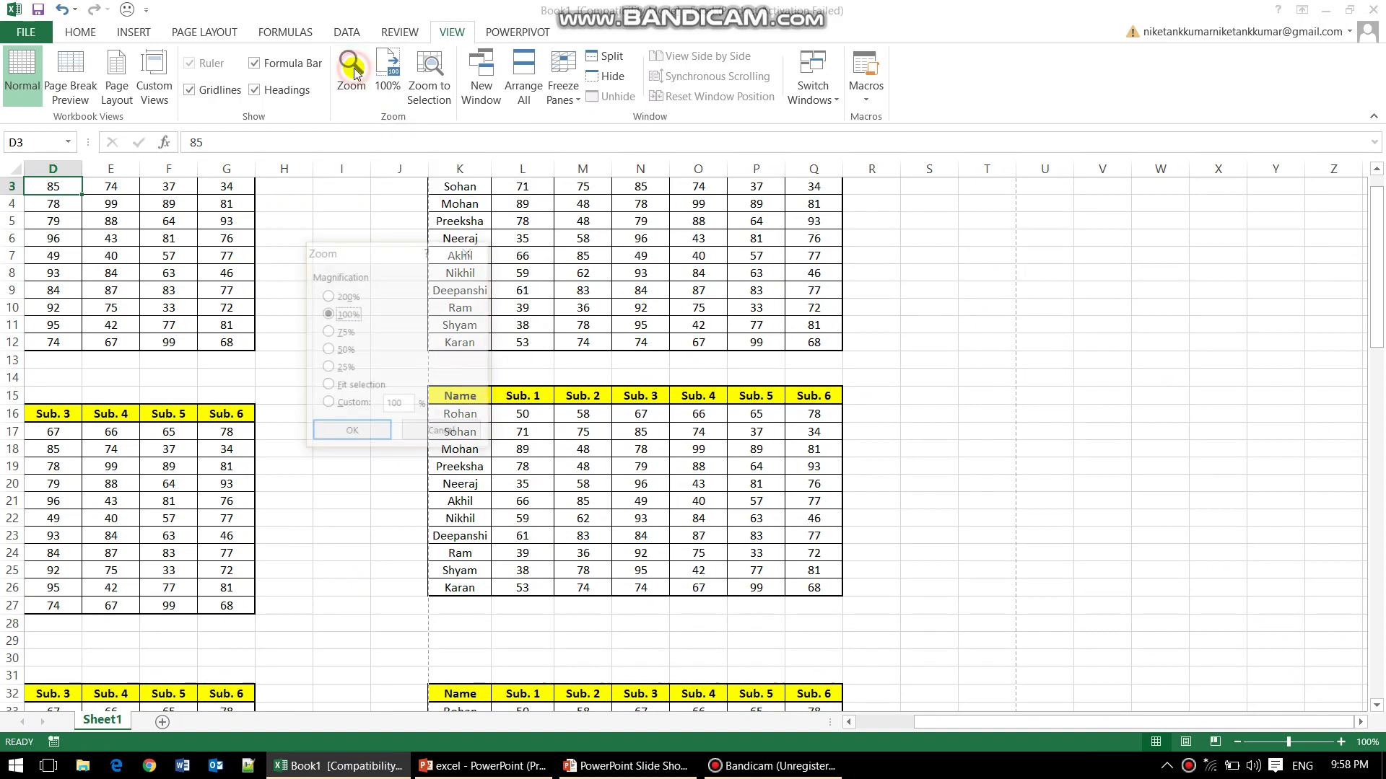
{"action": "left_click", "coordinate": [345, 303]}
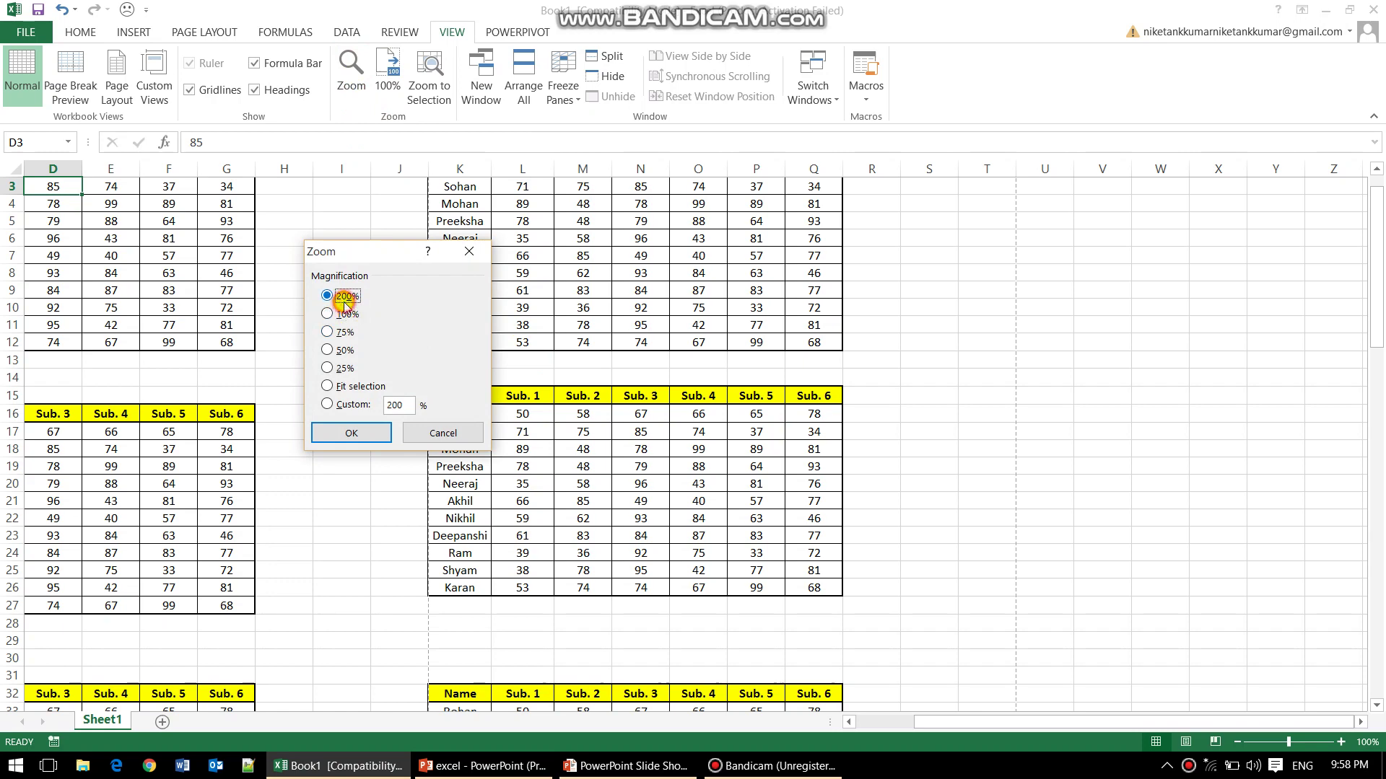
{"action": "left_click", "coordinate": [357, 433]}
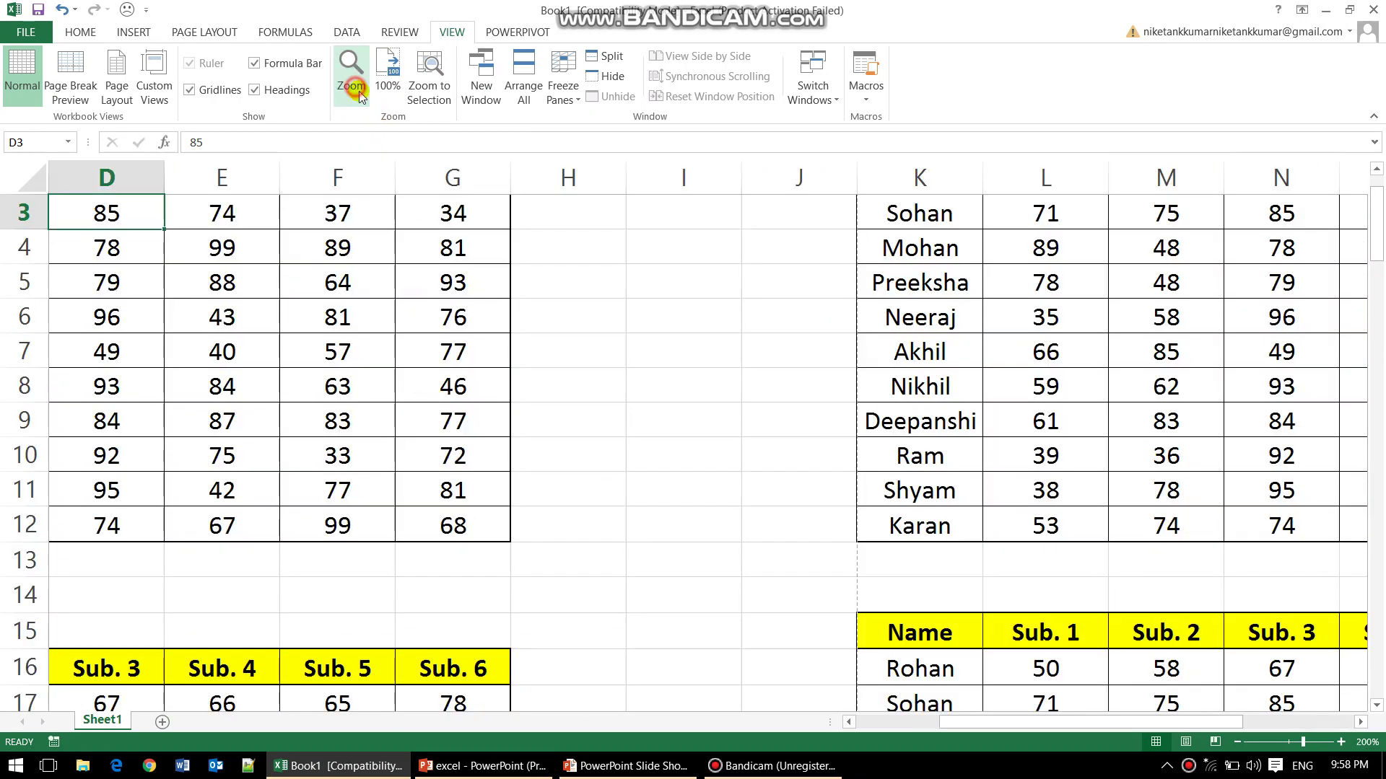
{"action": "left_click", "coordinate": [353, 87]}
{"action": "left_click", "coordinate": [350, 404]}
{"action": "left_click", "coordinate": [402, 405]}
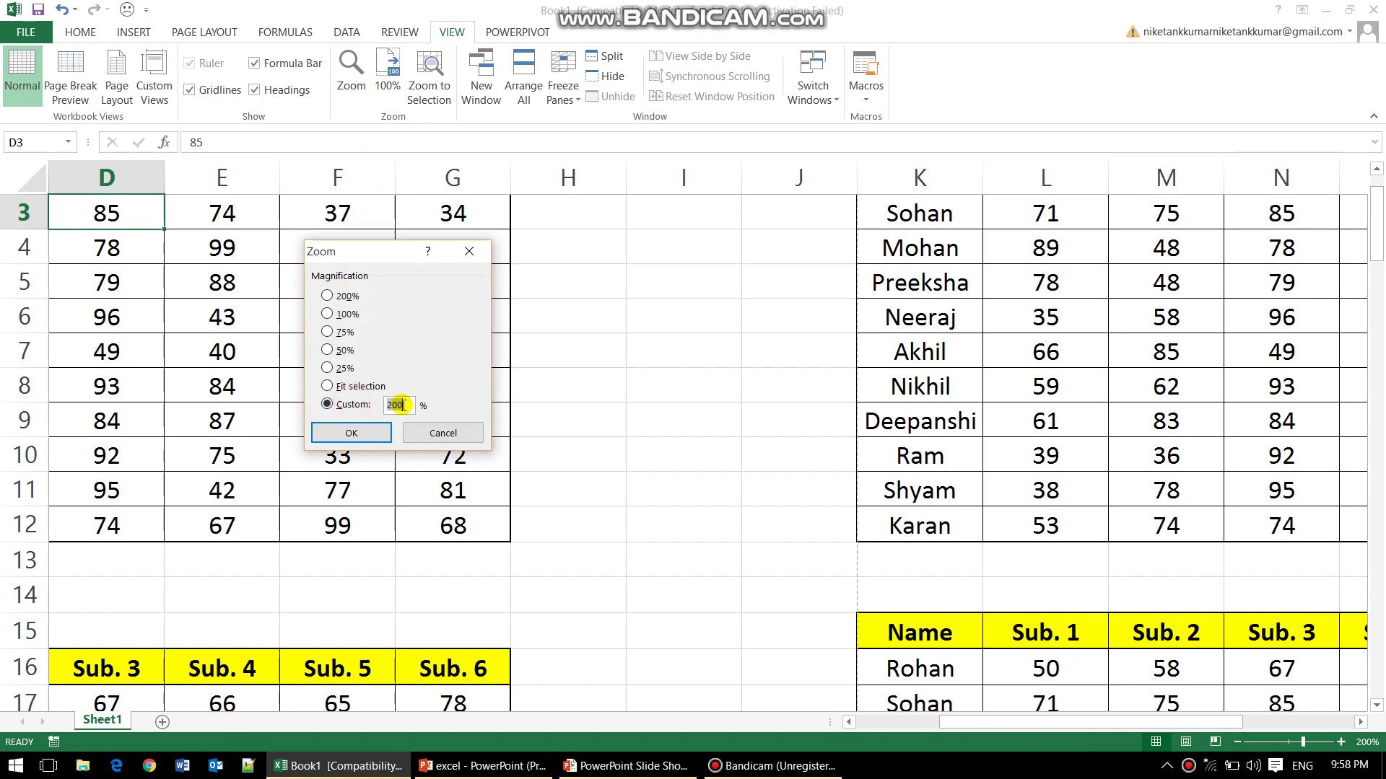
{"action": "key", "text": "BackSpace"}
{"action": "type", "text": "6"}
{"action": "key", "text": "BackSpace"}
{"action": "type", "text": "00"}
{"action": "left_click", "coordinate": [354, 433]}
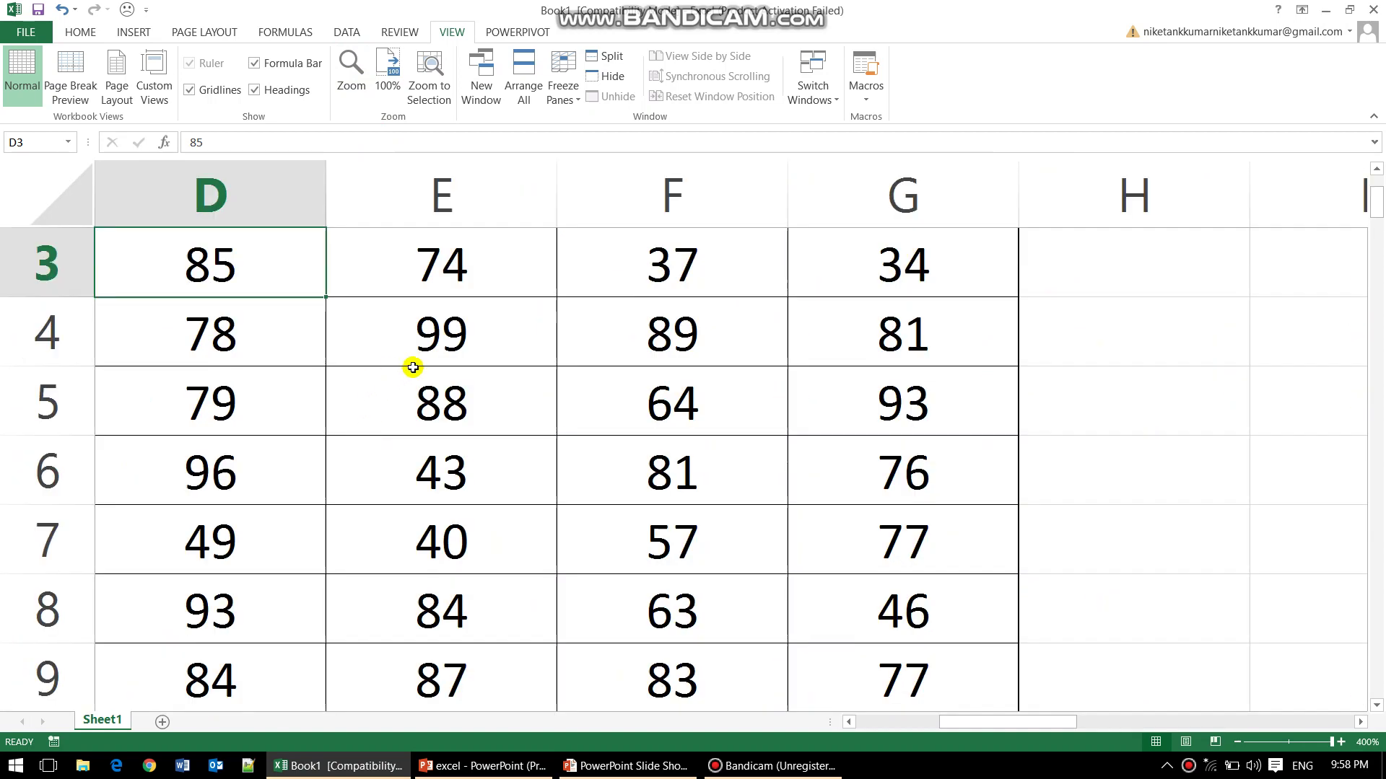
{"action": "left_click", "coordinate": [390, 85]}
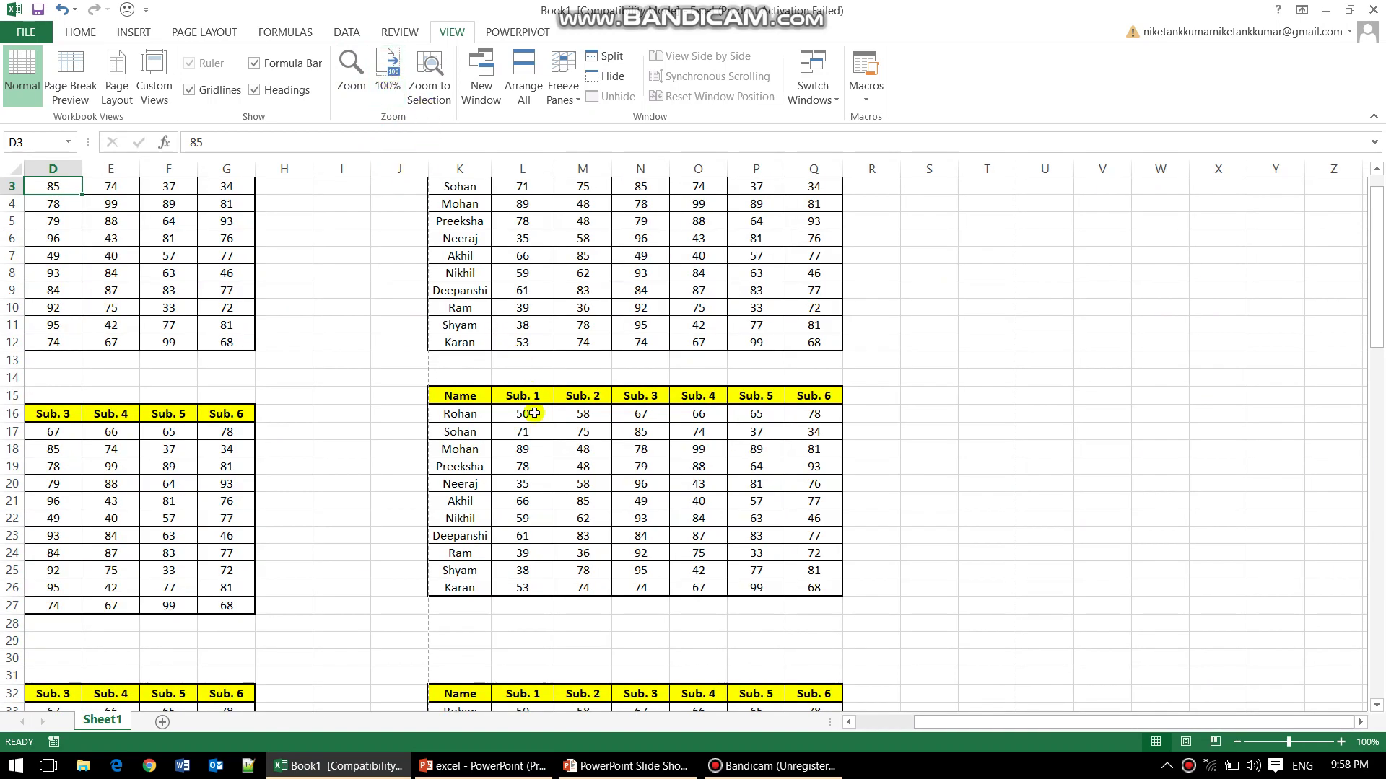
{"action": "left_click_drag", "start_coordinate": [524, 411], "coordinate": [525, 431]}
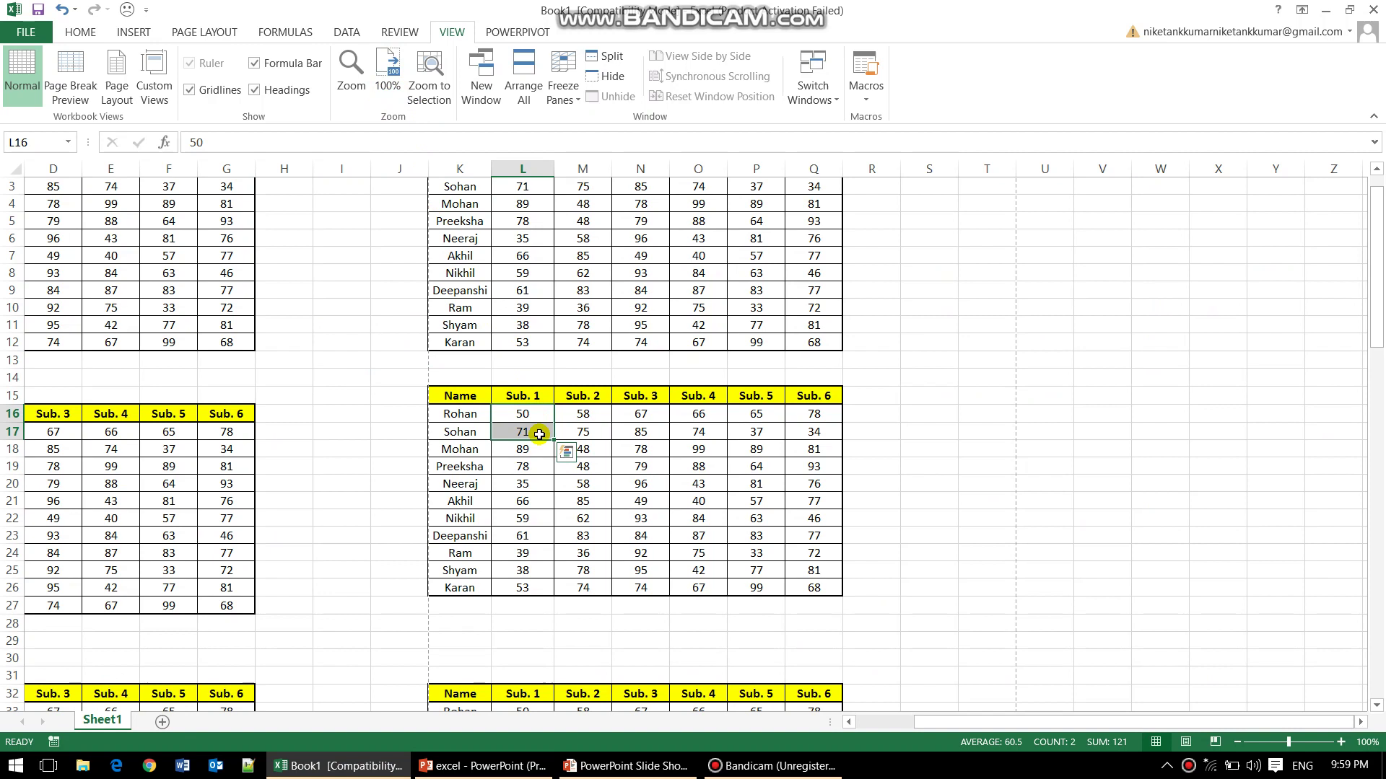
{"action": "left_click", "coordinate": [432, 86]}
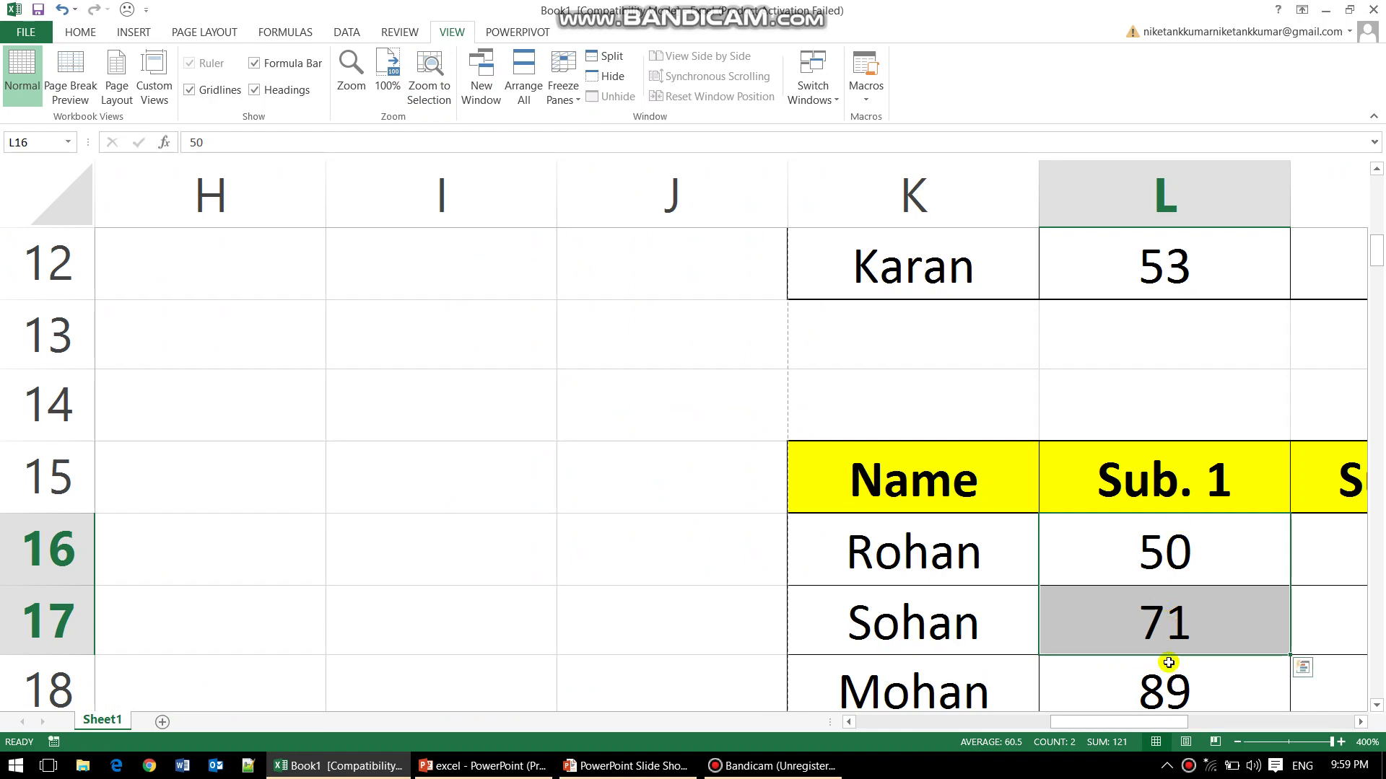
{"action": "left_click_drag", "start_coordinate": [1078, 722], "coordinate": [1153, 724]}
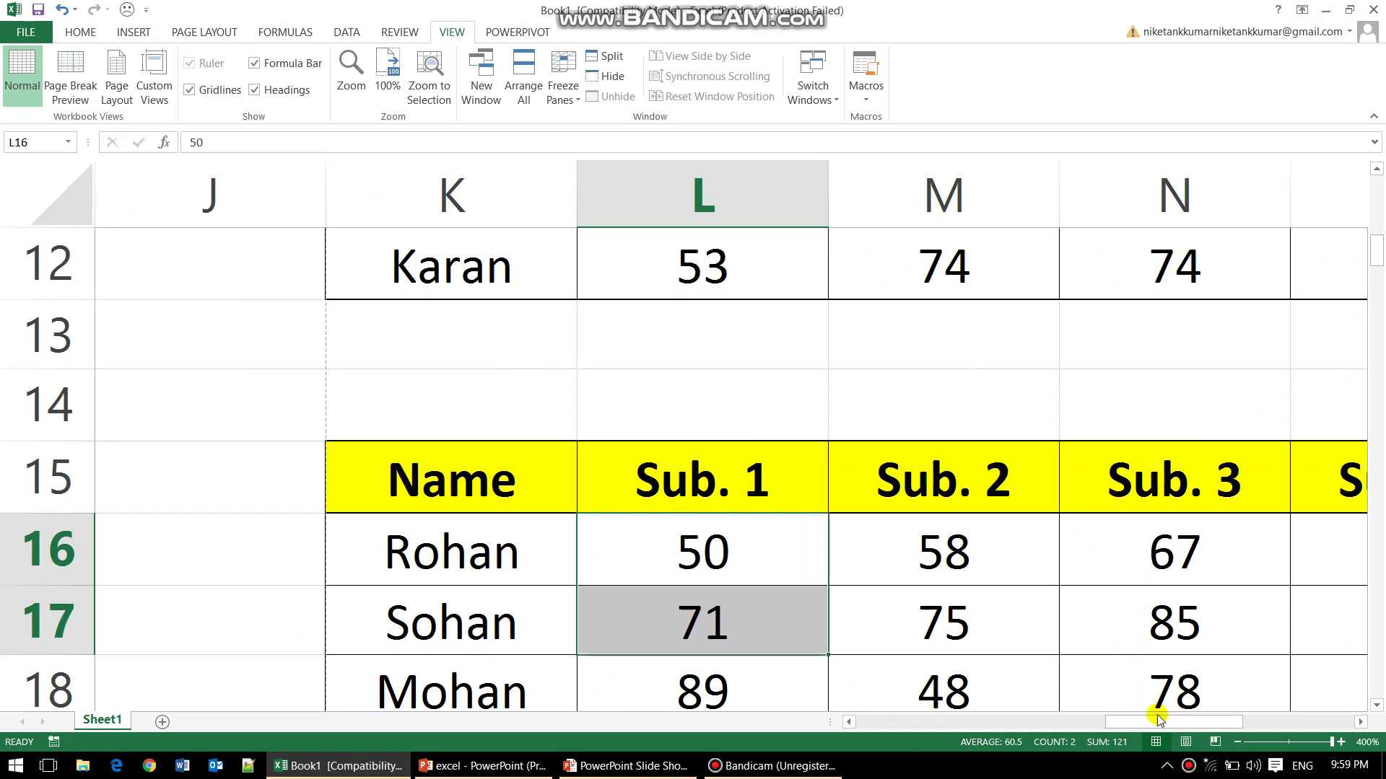
{"action": "left_click_drag", "start_coordinate": [1153, 723], "coordinate": [1128, 723]}
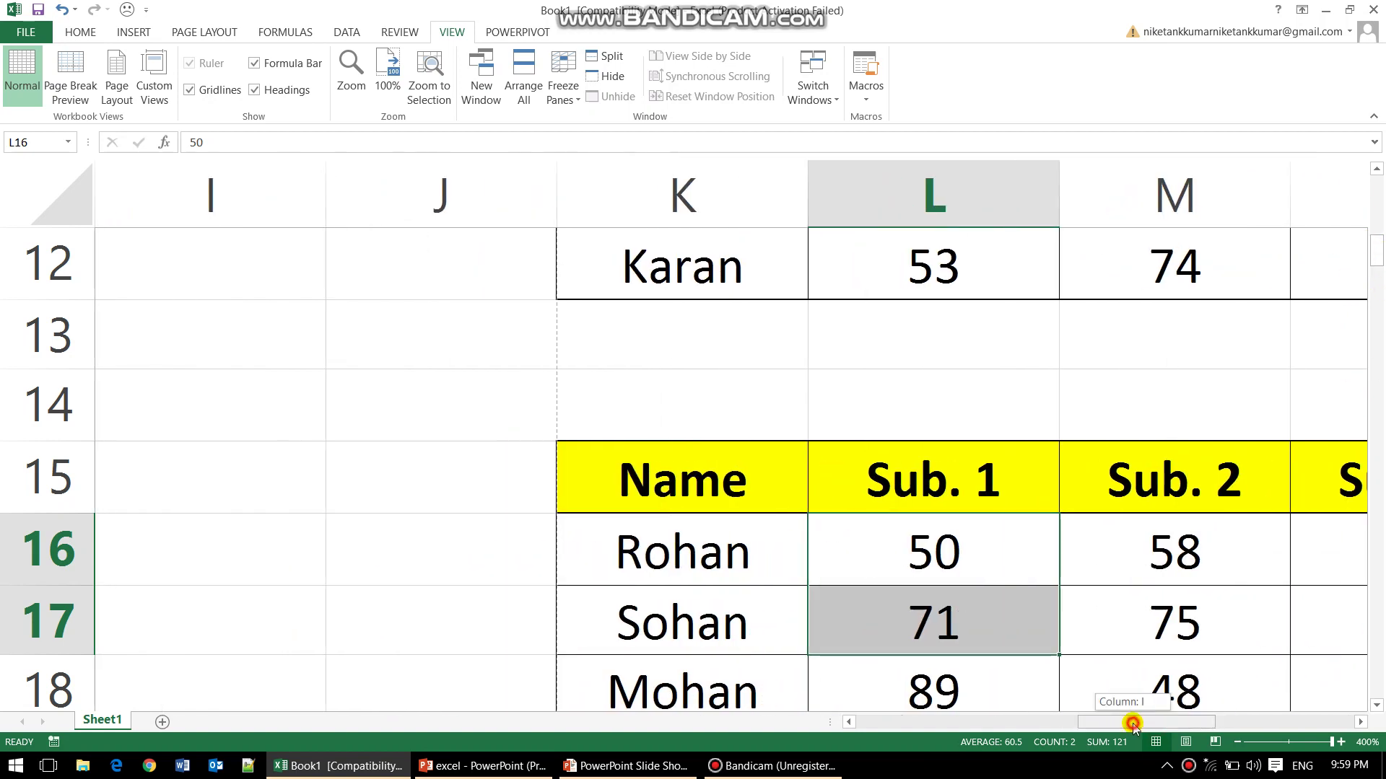
{"action": "left_click", "coordinate": [388, 73]}
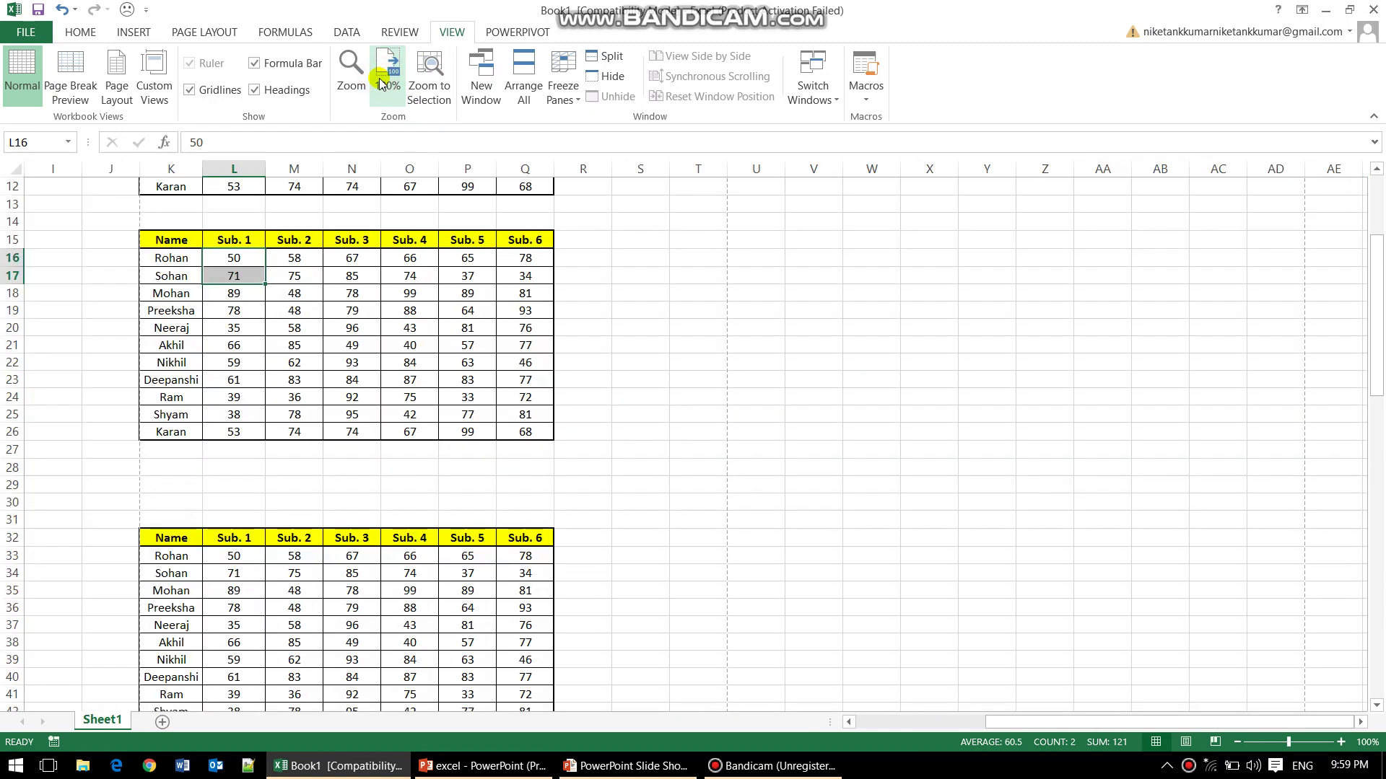
{"action": "left_click", "coordinate": [370, 240]}
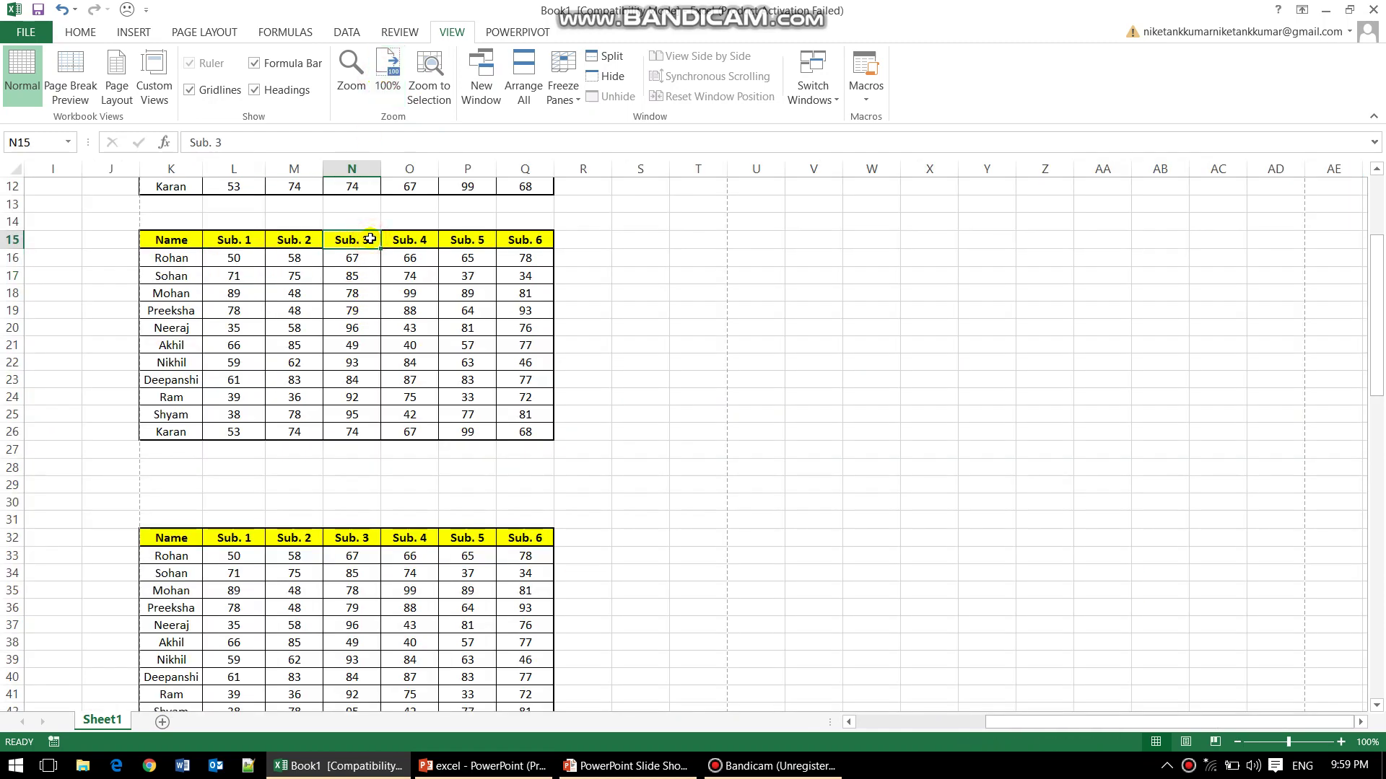
{"action": "left_click_drag", "start_coordinate": [1089, 717], "coordinate": [928, 722]}
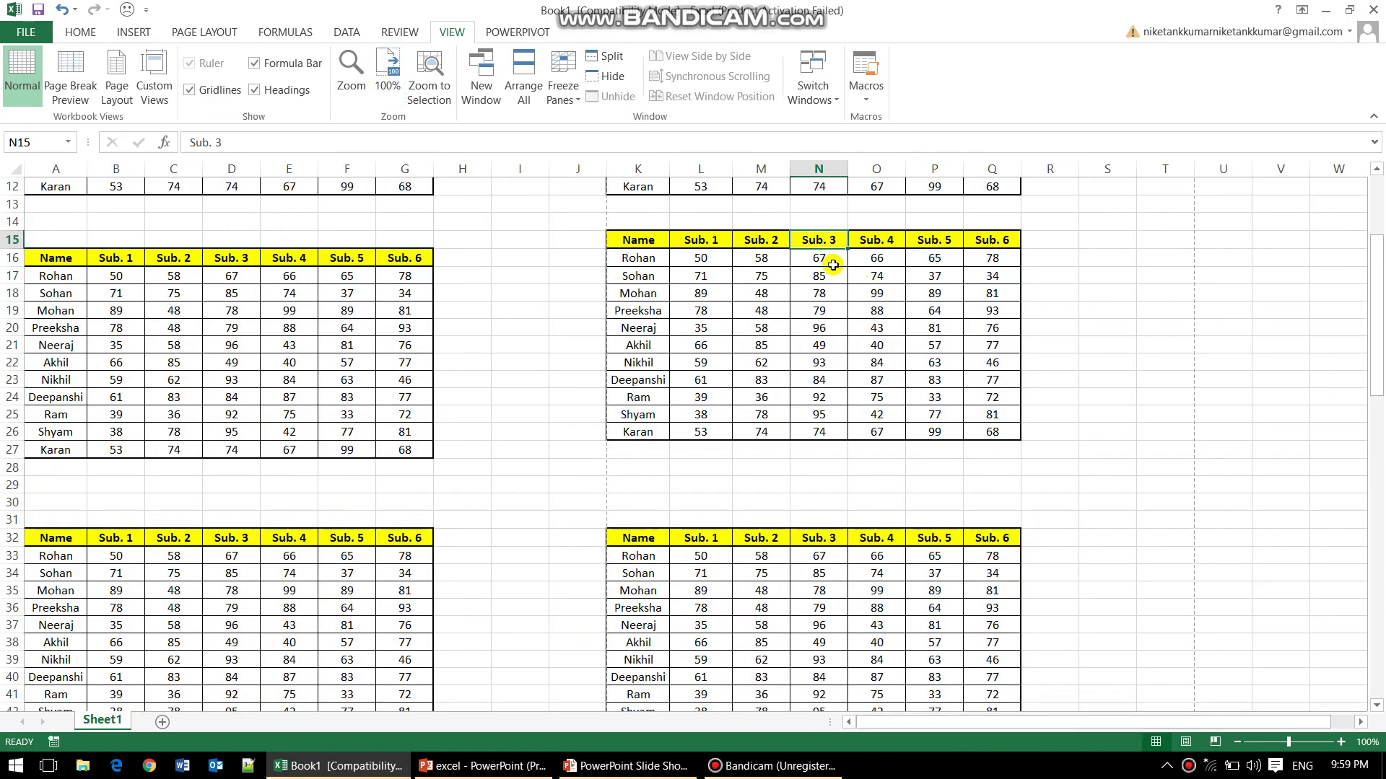
{"action": "left_click", "coordinate": [822, 238]}
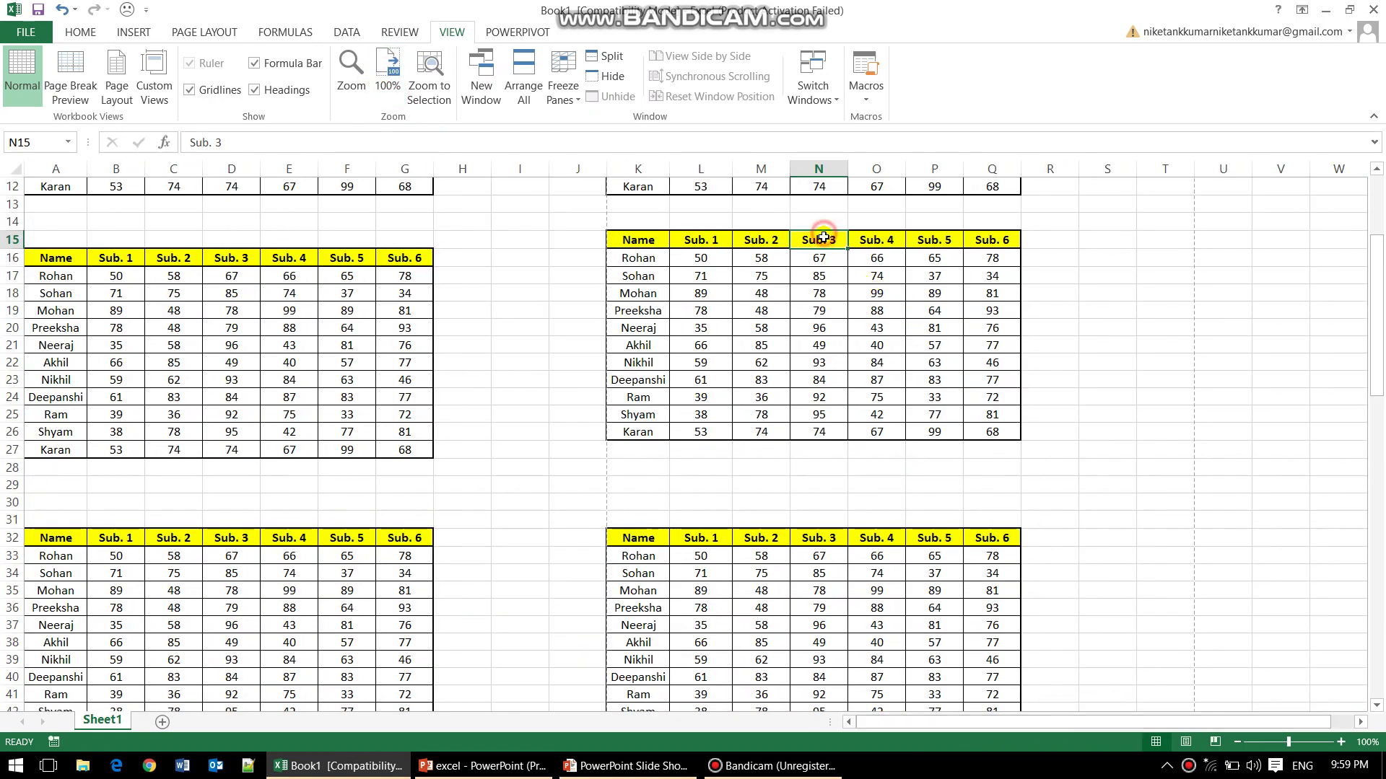
{"action": "left_click", "coordinate": [439, 84]}
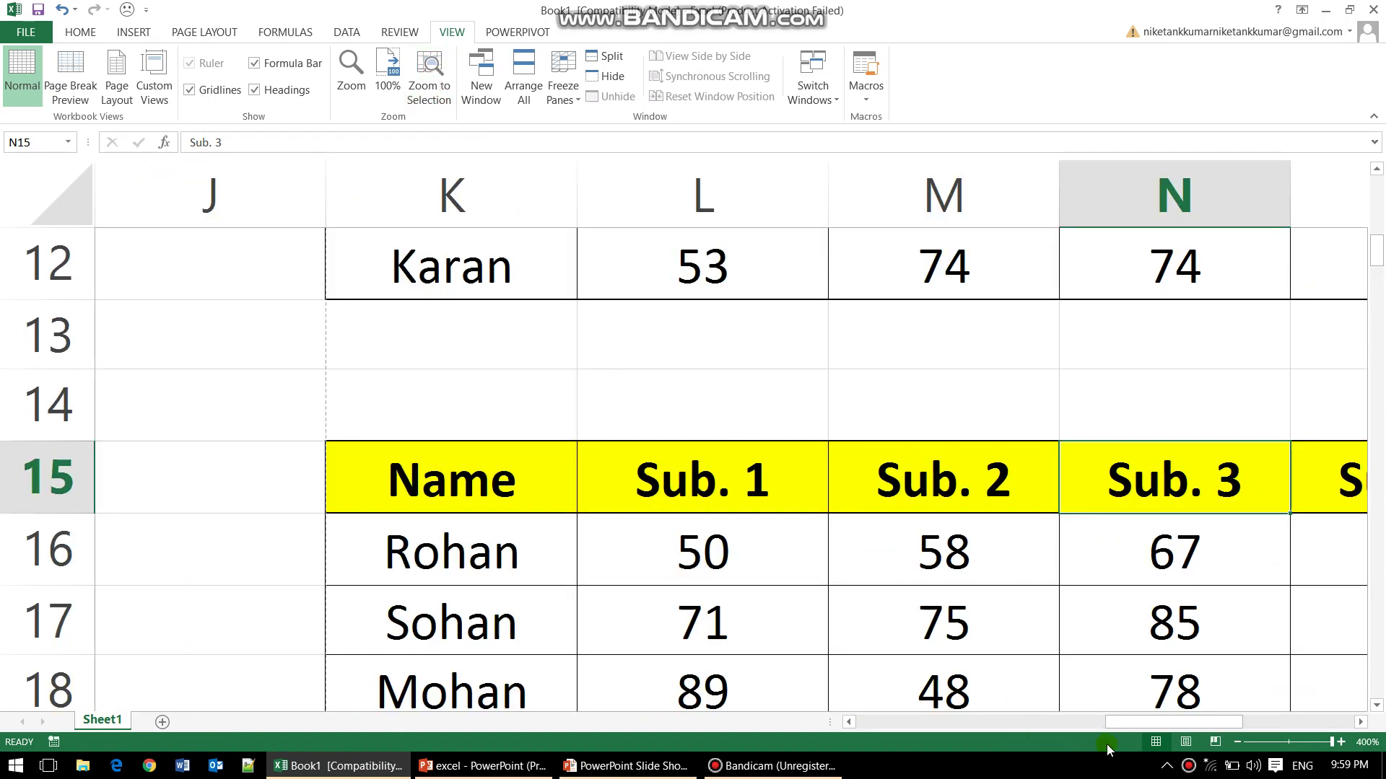
{"action": "left_click_drag", "start_coordinate": [1121, 721], "coordinate": [1144, 719]}
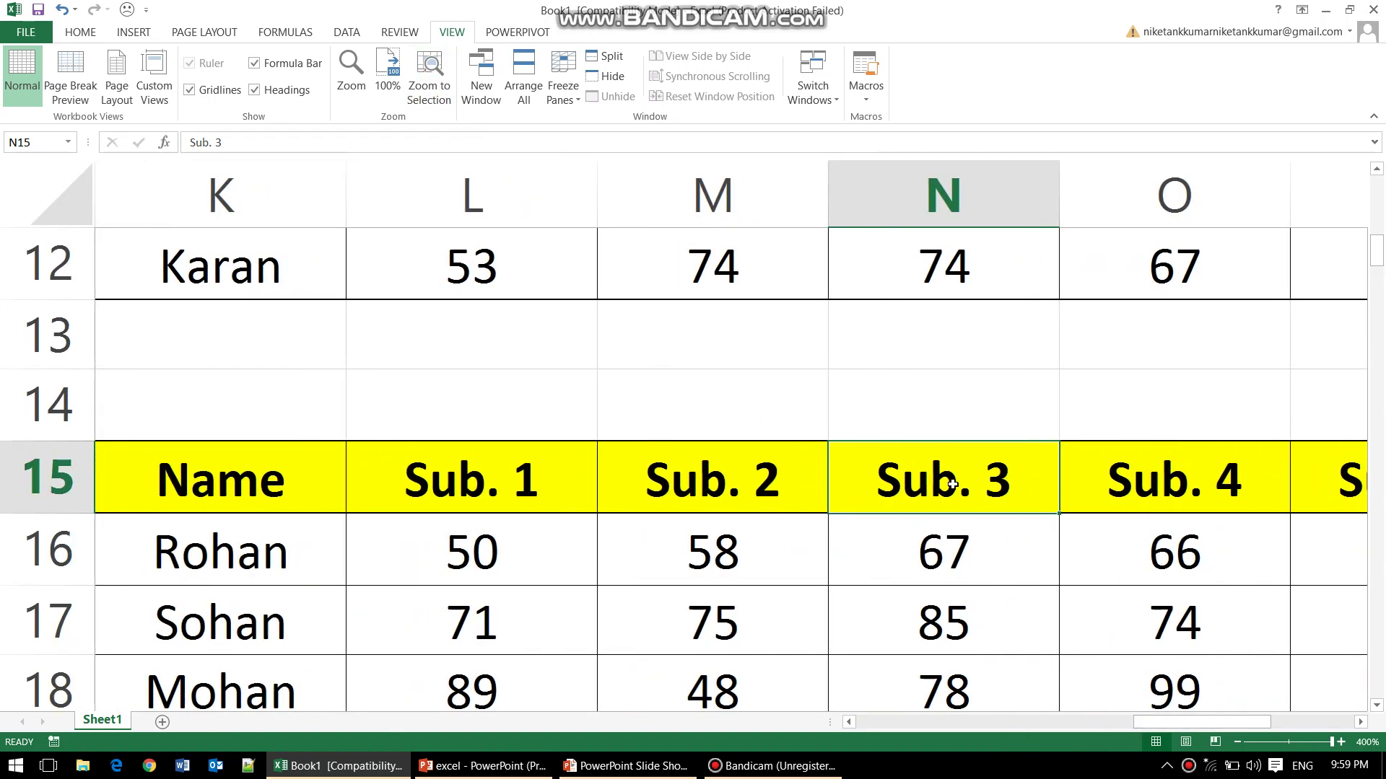
{"action": "left_click", "coordinate": [388, 70]}
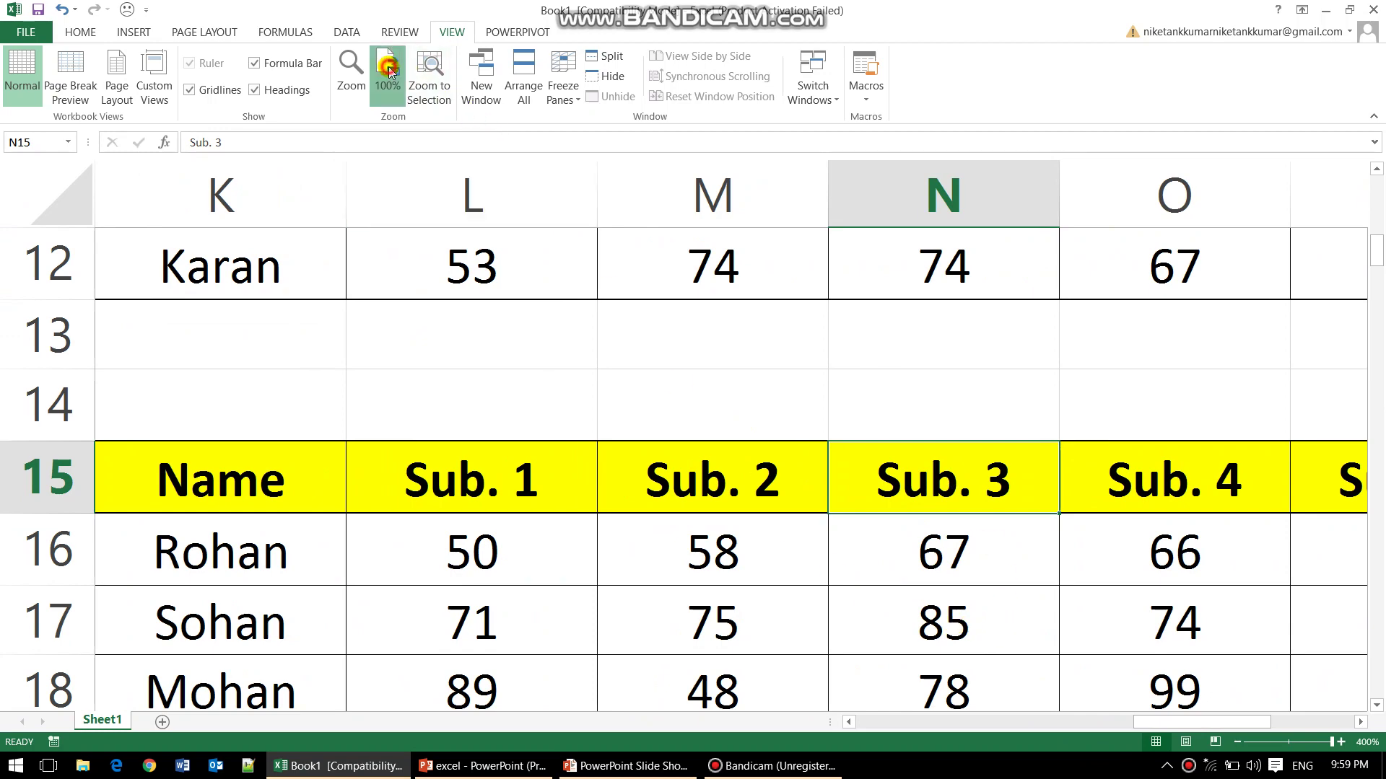
{"action": "mouse_move", "coordinate": [1108, 721]}
{"action": "left_mouse_down"}
{"action": "mouse_move", "coordinate": [933, 719]}
{"action": "mouse_move", "coordinate": [814, 691]}
{"action": "left_mouse_up"}
{"action": "left_click", "coordinate": [638, 380]}
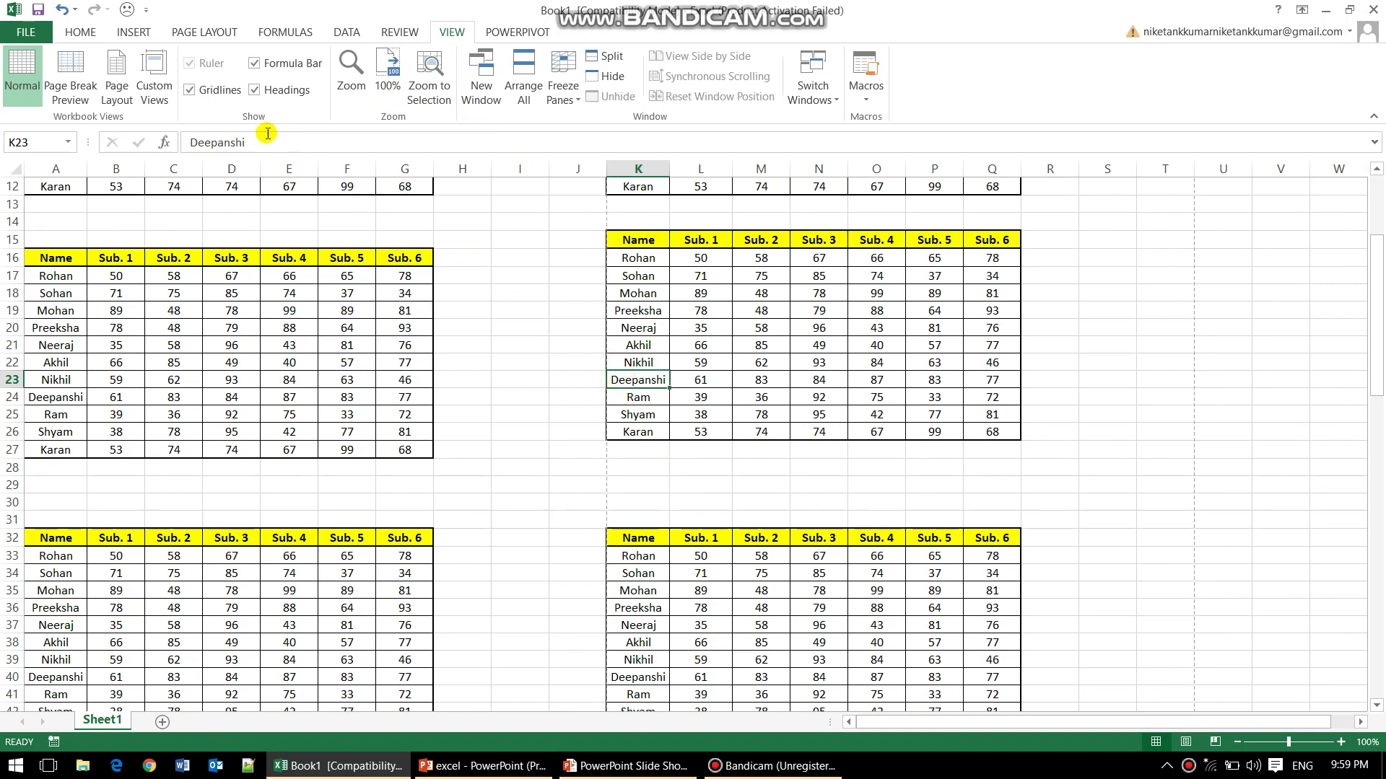